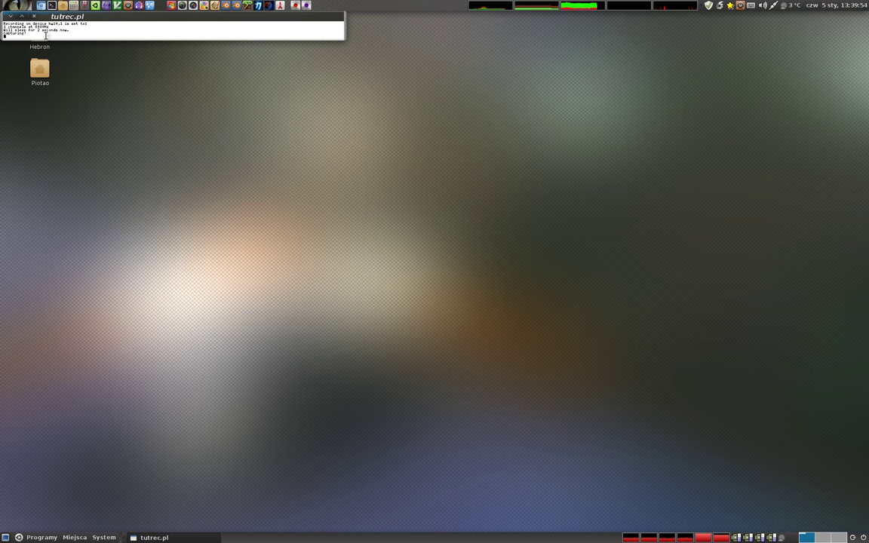
Minimise the tutrec.pl recording terminal so the empty desktop shows
{"action": "left_click", "coordinate": [11, 16]}
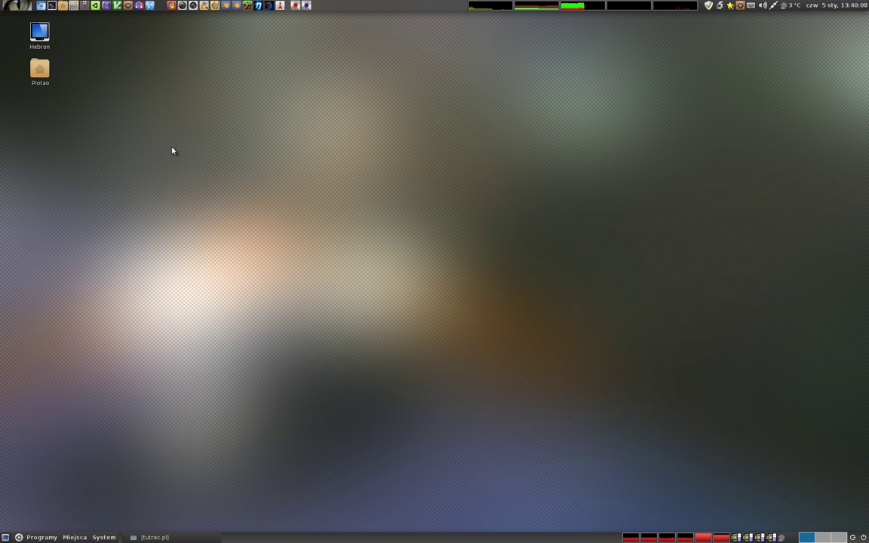
Launch Chromium and load the blender.org homepage by entering 'blender.org' as the address
{"action": "left_click", "coordinate": [42, 6]}
{"action": "mouse_move", "coordinate": [115, 116]}
{"action": "left_mouse_down", "text": "alt"}
{"action": "mouse_move", "coordinate": [197, 138]}
{"action": "mouse_move", "coordinate": [187, 136]}
{"action": "left_mouse_up", "text": "alt"}
{"action": "left_click", "coordinate": [181, 52]}
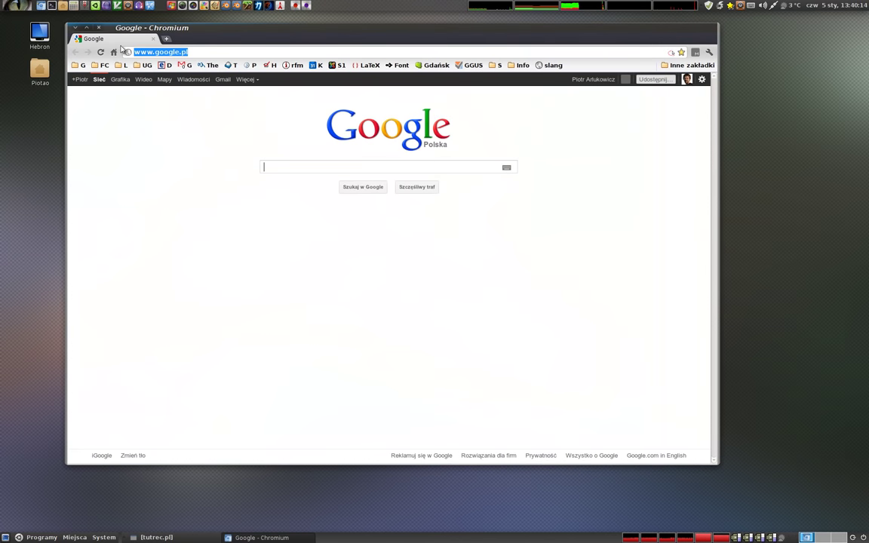
{"action": "type", "text": "blender.org"}
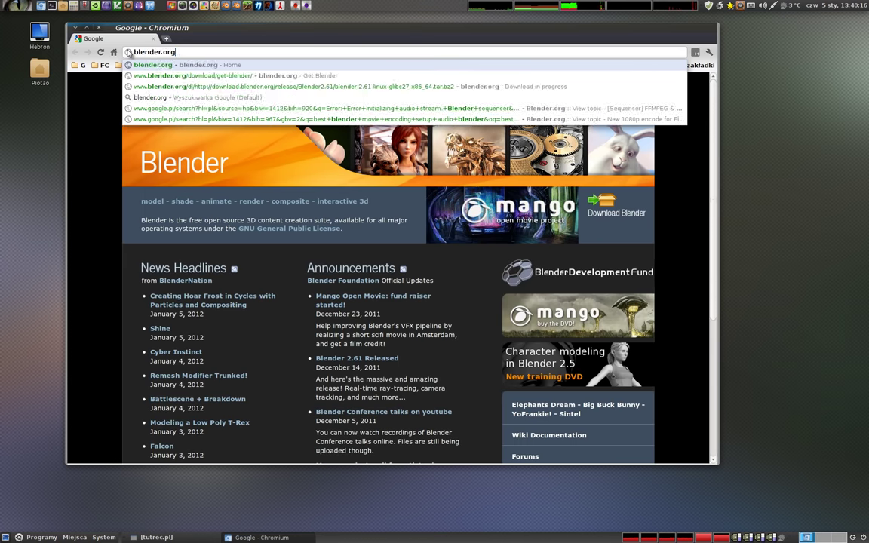
{"action": "key", "text": "Return"}
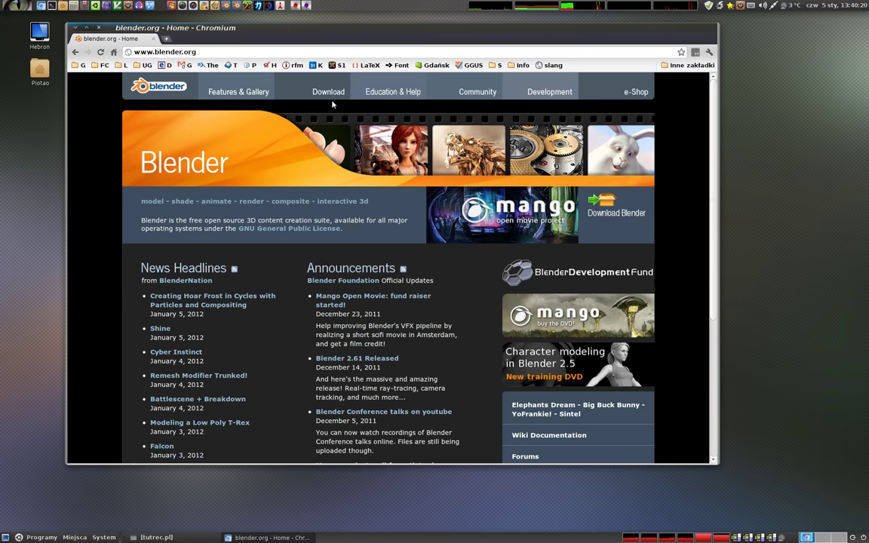
Download and save the 41 MB Blender 2.61 Linux x86-64 archive from blender.org
{"action": "left_click", "coordinate": [617, 214]}
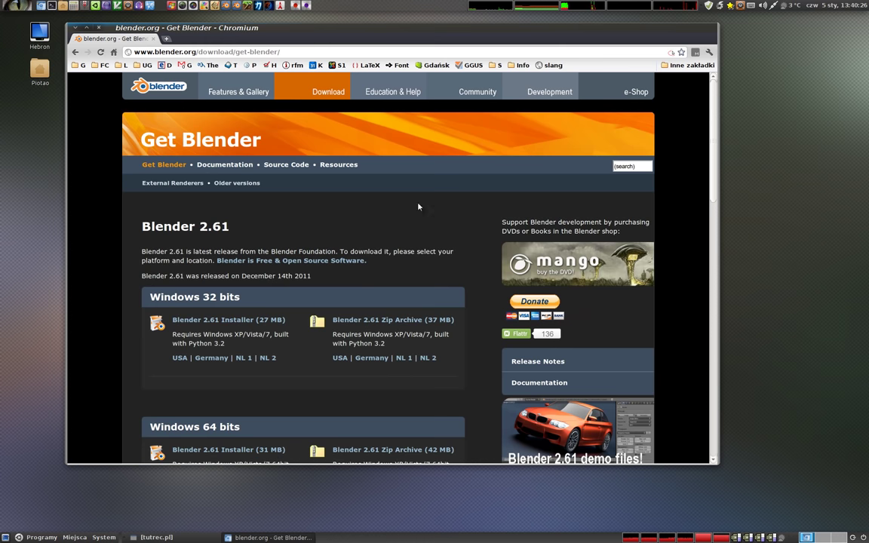
{"action": "left_click_drag", "start_coordinate": [711, 87], "coordinate": [712, 135]}
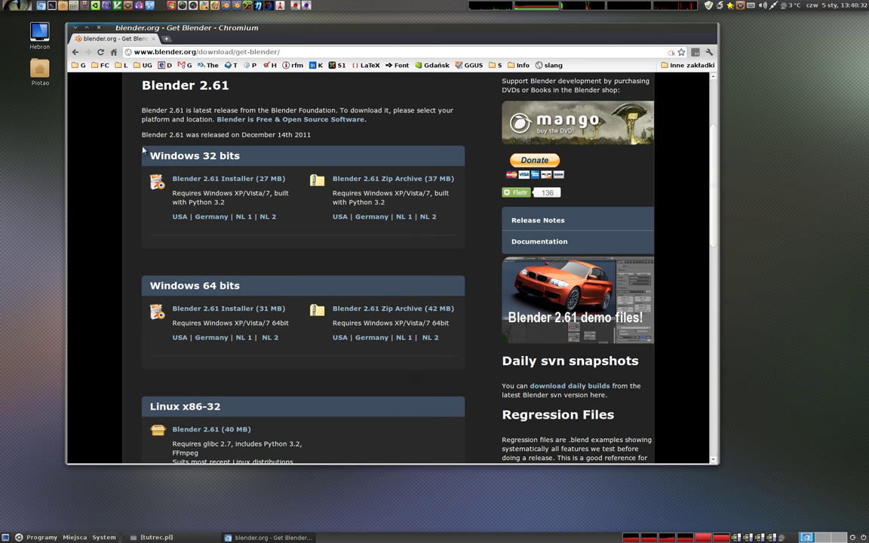
{"action": "left_click_drag", "start_coordinate": [712, 138], "coordinate": [702, 335]}
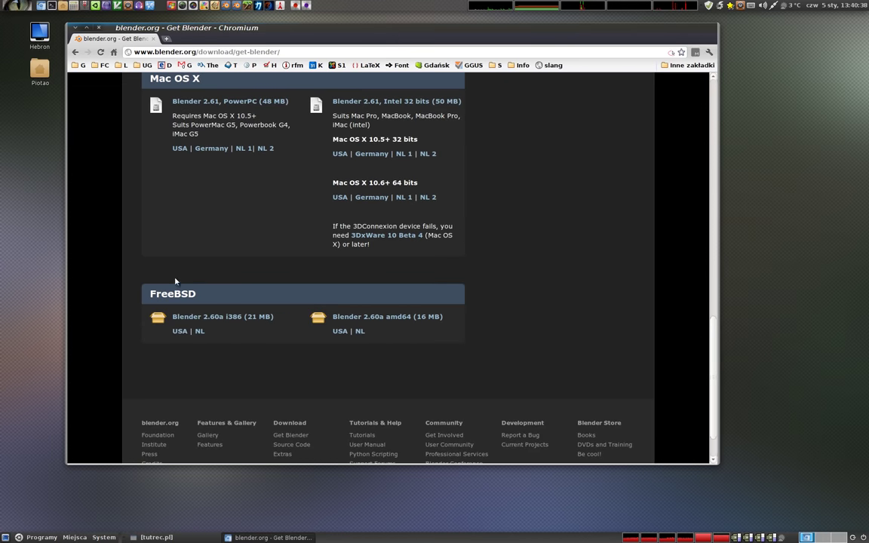
{"action": "scroll", "coordinate": [391, 269], "scroll_direction": "up", "scroll_amount": 5}
{"action": "scroll", "coordinate": [391, 270], "scroll_direction": "up", "scroll_amount": 5}
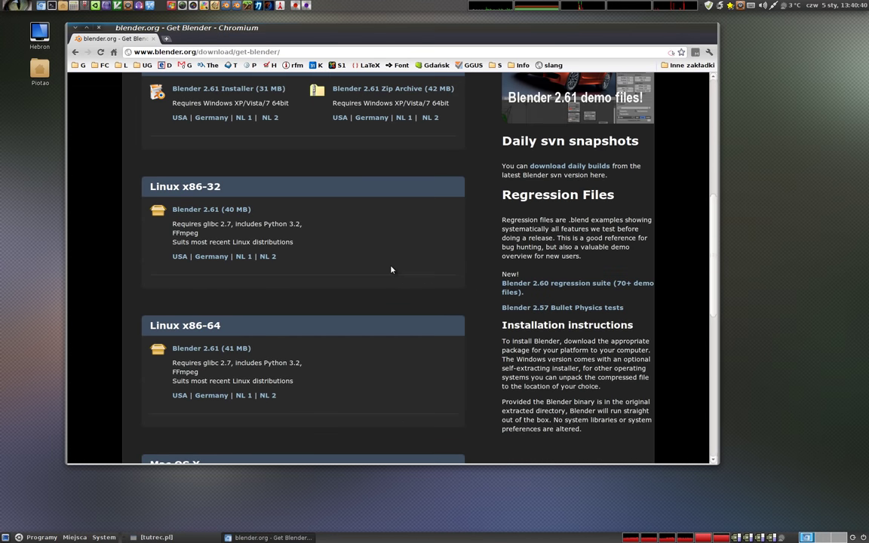
{"action": "scroll", "coordinate": [391, 269], "scroll_direction": "down", "scroll_amount": 1}
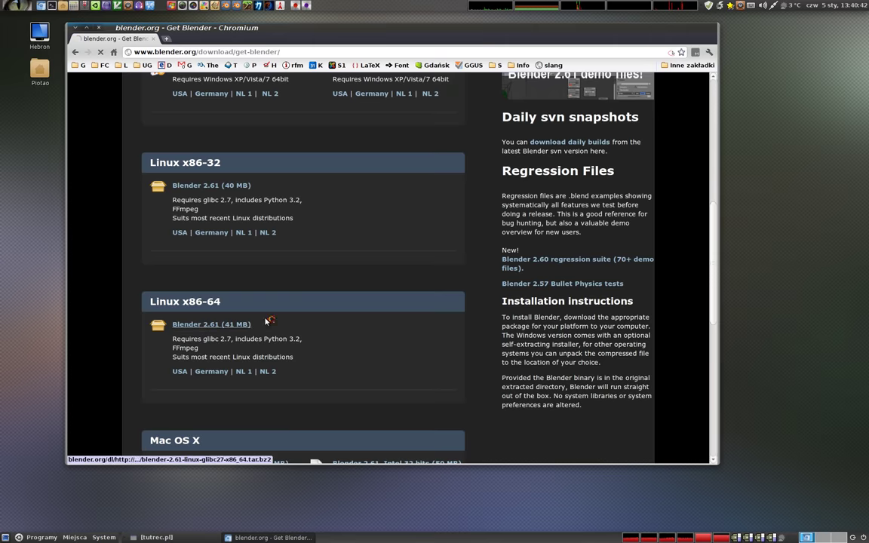
{"action": "left_click", "coordinate": [214, 324]}
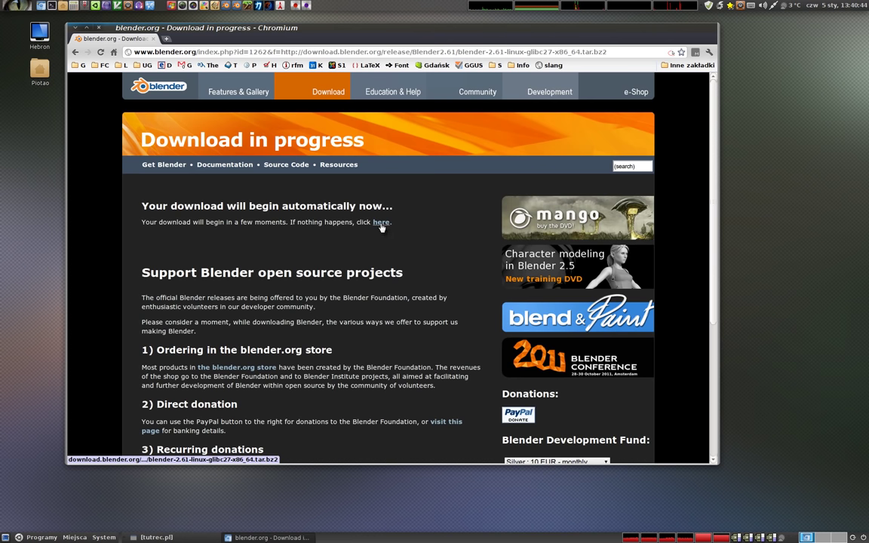
{"action": "left_click", "coordinate": [355, 223]}
{"action": "left_click", "coordinate": [578, 408]}
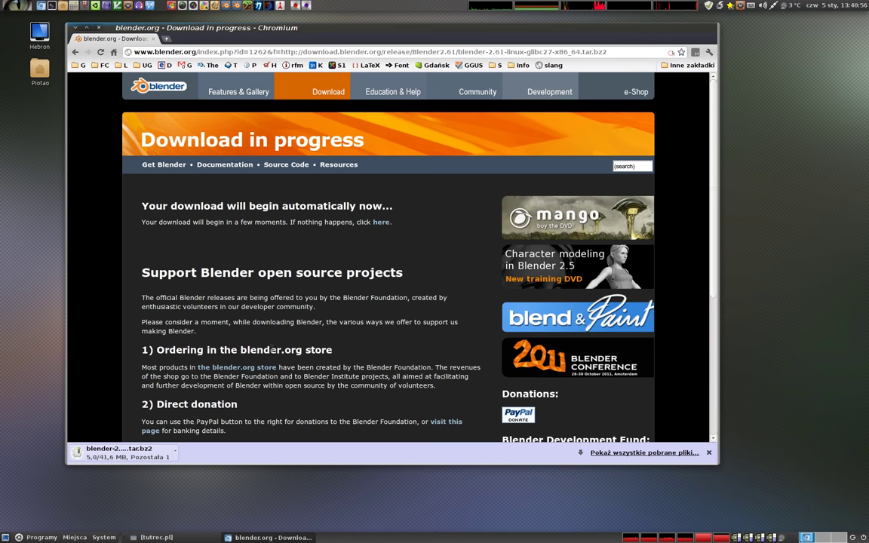
Open graphicall.org in a new tab, zoom the page in and enlarge the window
{"action": "key", "text": "ctrl+t"}
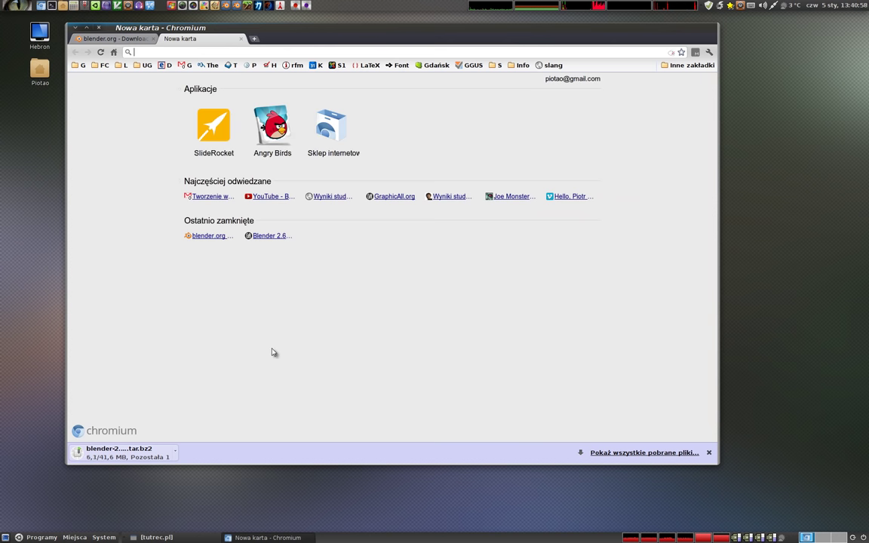
{"action": "type", "text": "graphicall.org"}
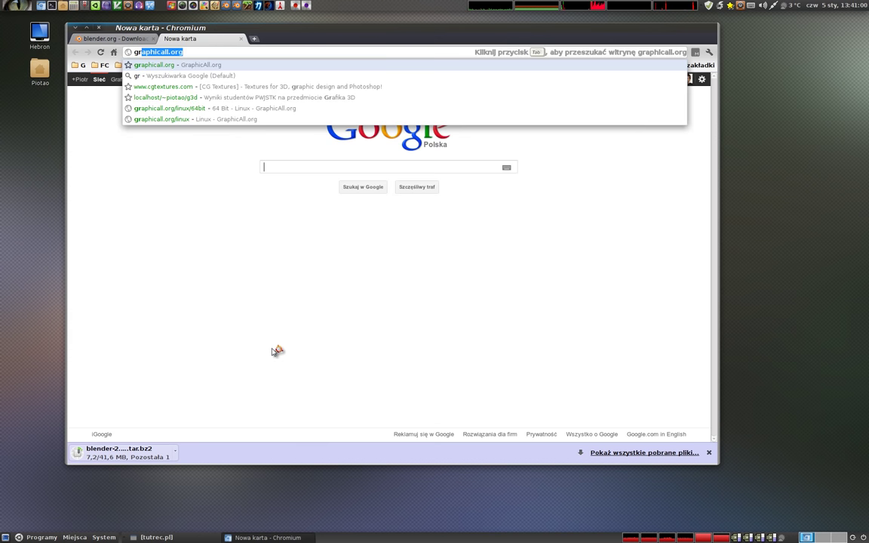
{"action": "key", "text": "Return"}
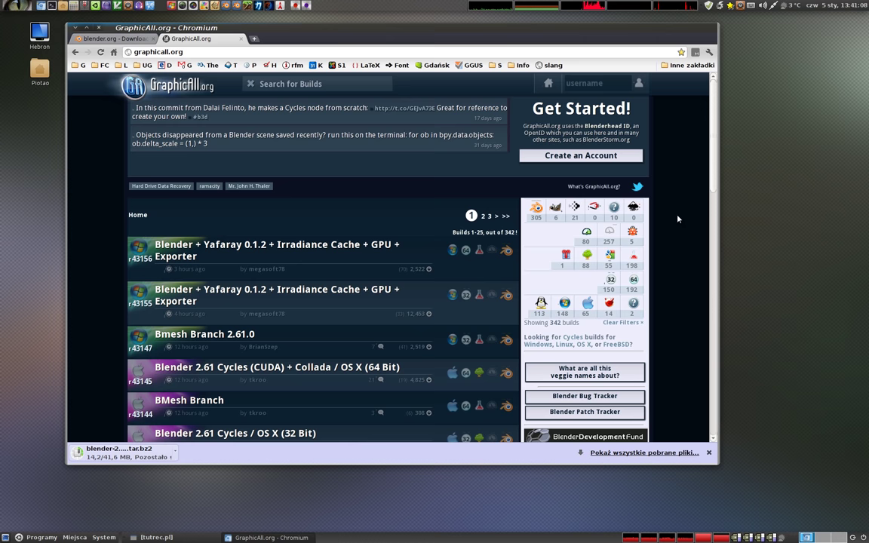
{"action": "key", "text": "ctrl+plus"}
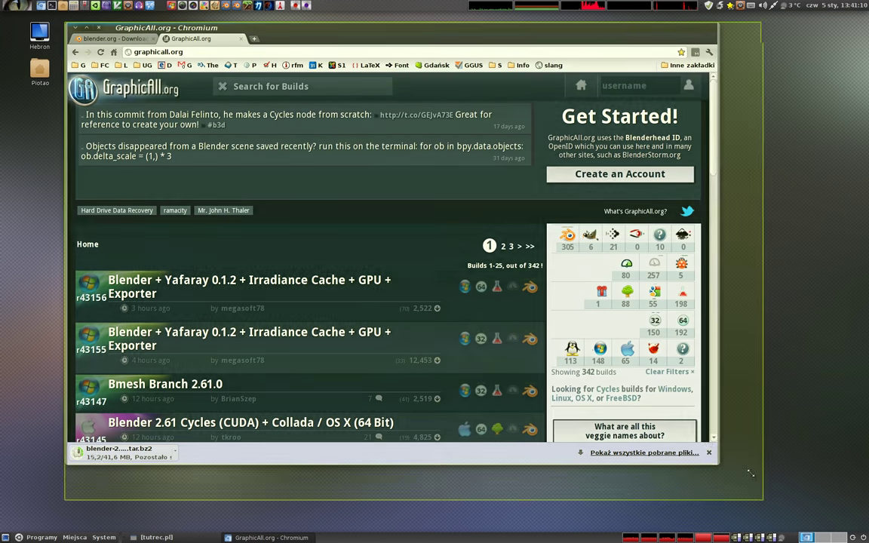
{"action": "left_click_drag", "start_coordinate": [709, 443], "coordinate": [769, 495]}
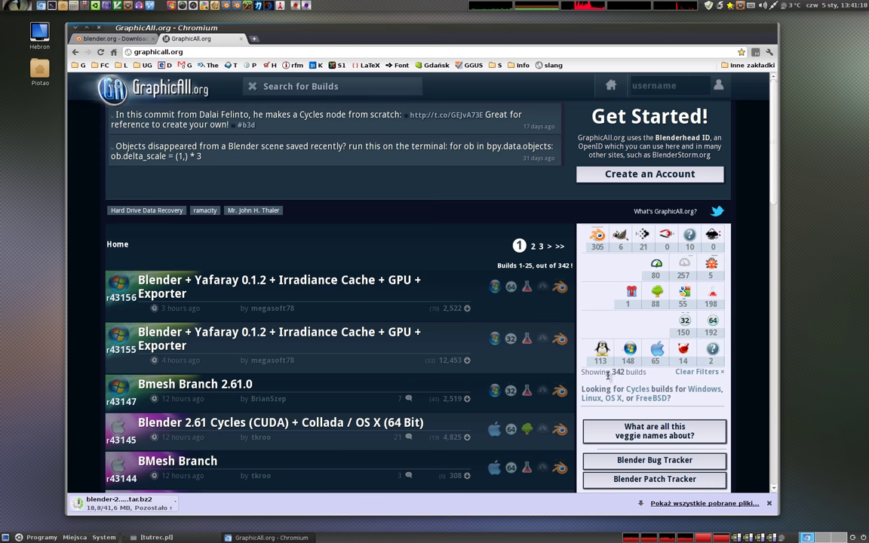
Filter GraphicAll's build list to Linux 64-bit builds
{"action": "left_click", "coordinate": [602, 351]}
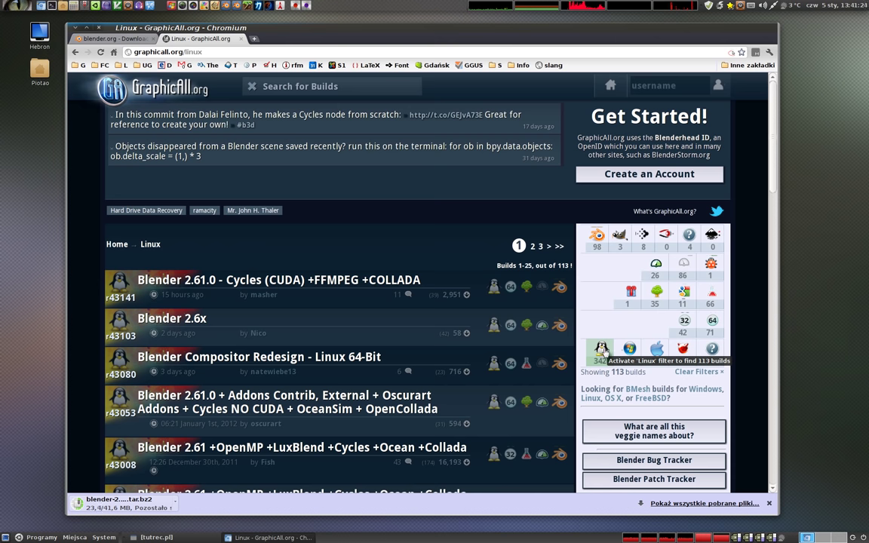
{"action": "left_click", "coordinate": [712, 323]}
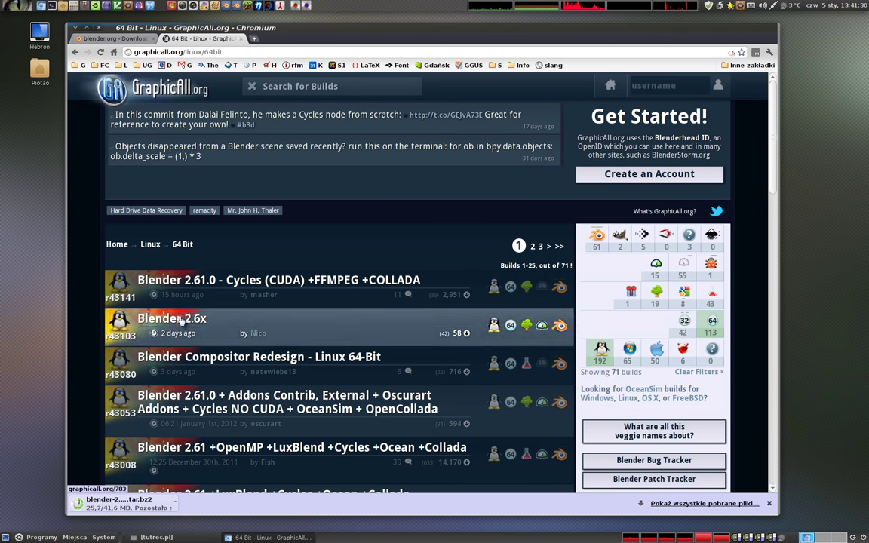
{"action": "scroll", "coordinate": [86, 262], "scroll_direction": "down", "scroll_amount": 1}
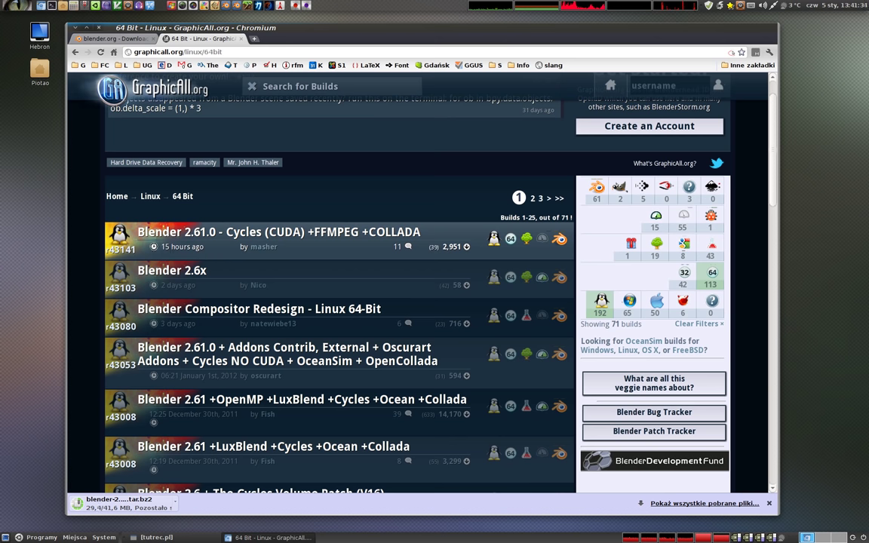
{"action": "mouse_move", "coordinate": [181, 294]}
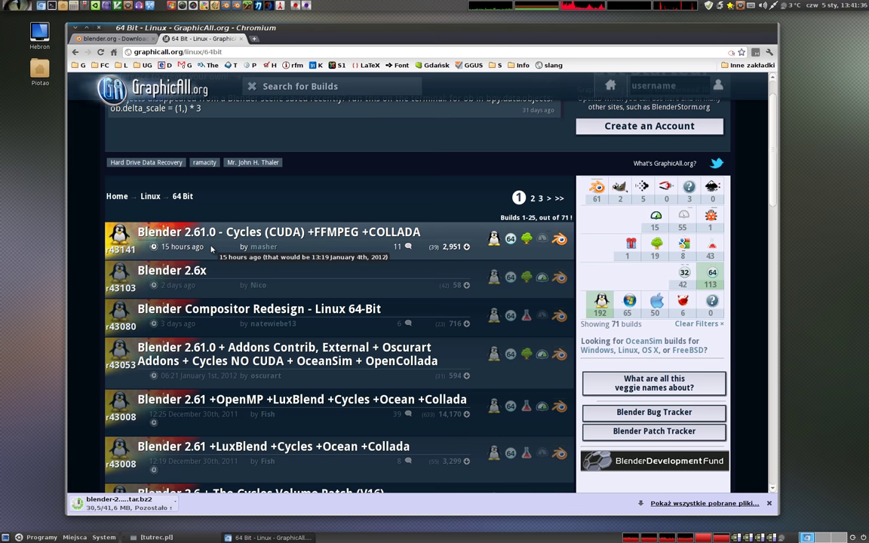
Open the Blender 2.61.0 Cycles (CUDA) +FFMPEG +COLLADA build page and review its build notes
{"action": "left_click", "coordinate": [261, 286]}
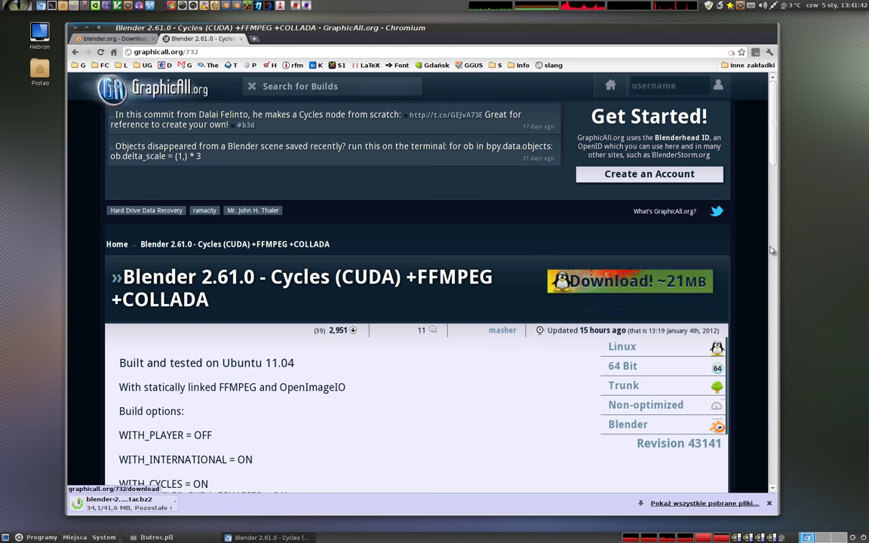
{"action": "left_click_drag", "start_coordinate": [775, 128], "coordinate": [774, 153]}
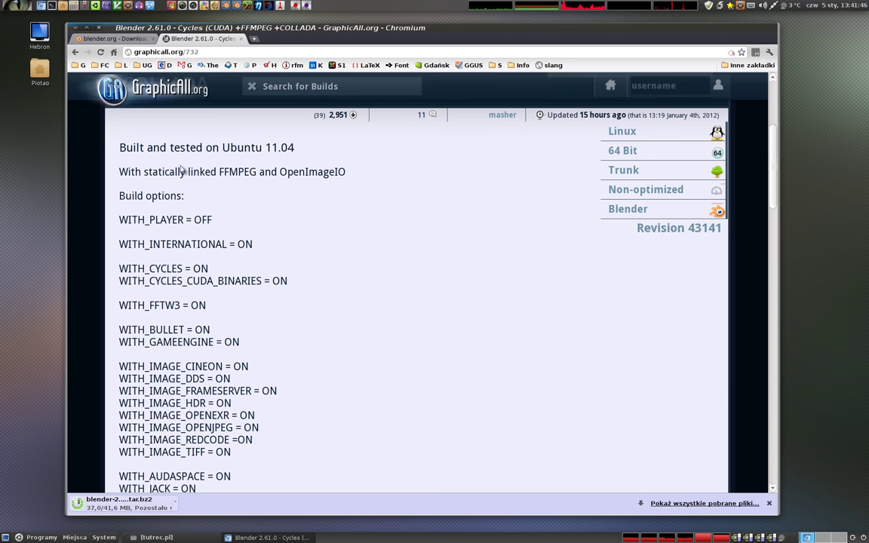
{"action": "left_click_drag", "start_coordinate": [119, 147], "coordinate": [240, 342]}
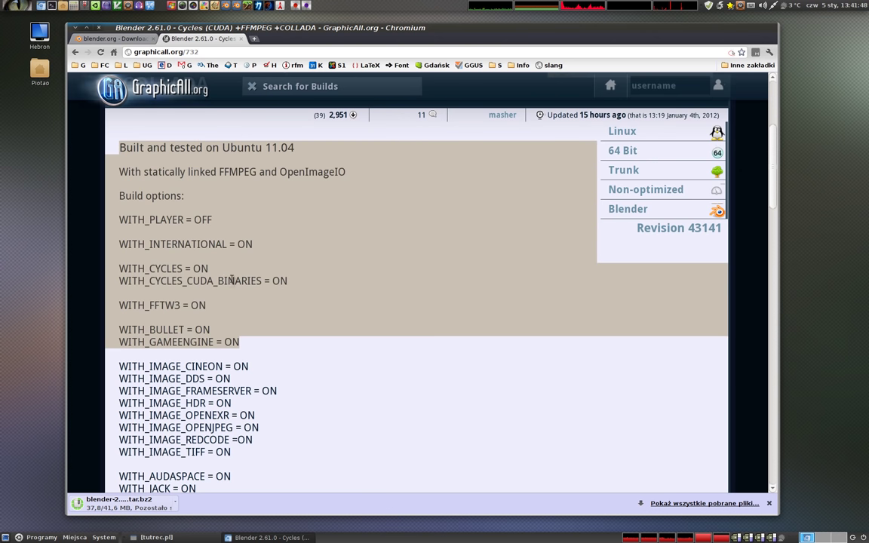
{"action": "left_click", "coordinate": [217, 283]}
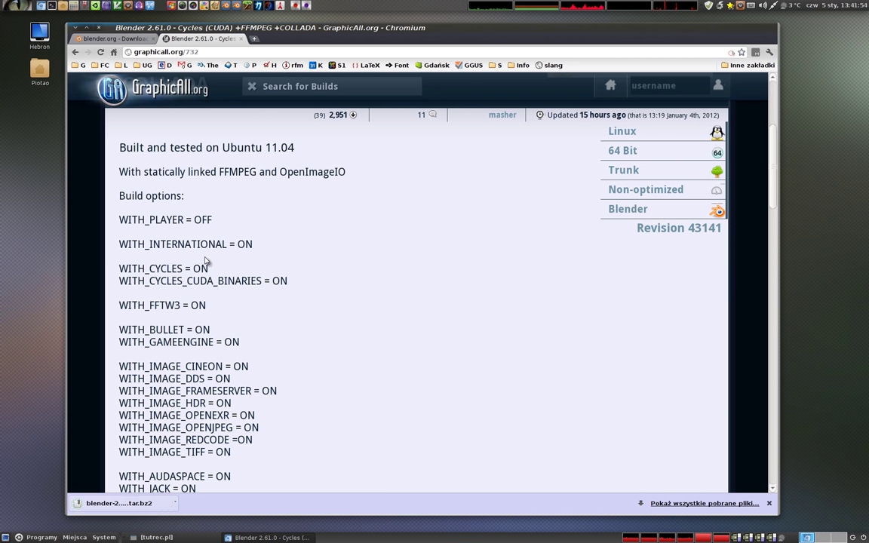
Select the red 'sudo apt-get install …' dependency command further down the page
{"action": "scroll", "coordinate": [323, 282], "scroll_direction": "down", "scroll_amount": 1}
{"action": "scroll", "coordinate": [321, 279], "scroll_direction": "up", "scroll_amount": 1}
{"action": "scroll", "coordinate": [321, 280], "scroll_direction": "down", "scroll_amount": 1}
{"action": "scroll", "coordinate": [321, 279], "scroll_direction": "down", "scroll_amount": 1}
{"action": "scroll", "coordinate": [321, 280], "scroll_direction": "down", "scroll_amount": 2}
{"action": "scroll", "coordinate": [321, 279], "scroll_direction": "down", "scroll_amount": 1}
{"action": "scroll", "coordinate": [320, 279], "scroll_direction": "down", "scroll_amount": 1}
{"action": "scroll", "coordinate": [321, 279], "scroll_direction": "down", "scroll_amount": 1}
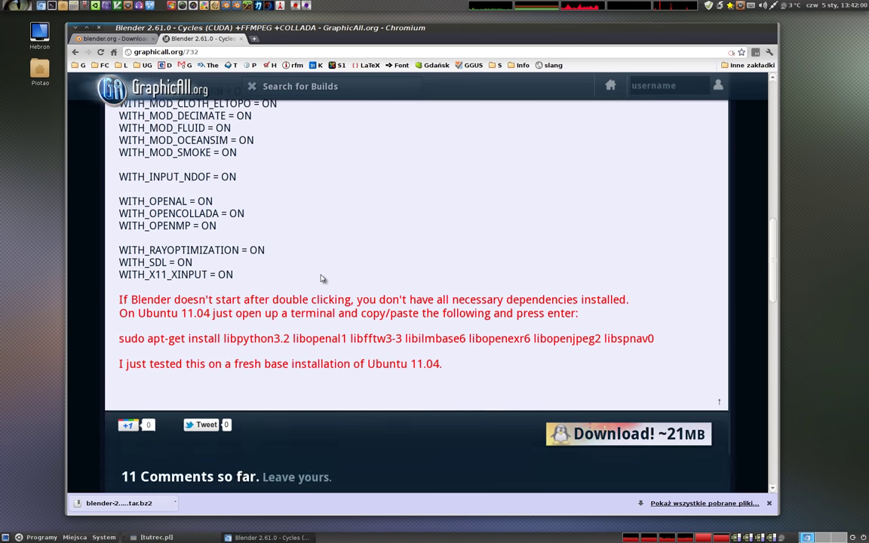
{"action": "scroll", "coordinate": [321, 279], "scroll_direction": "down", "scroll_amount": 1}
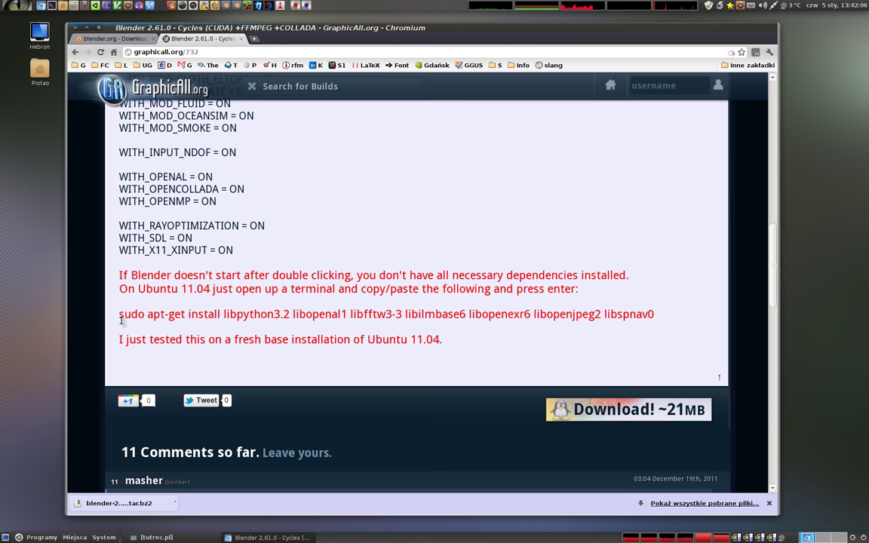
{"action": "left_click_drag", "start_coordinate": [119, 314], "coordinate": [656, 319]}
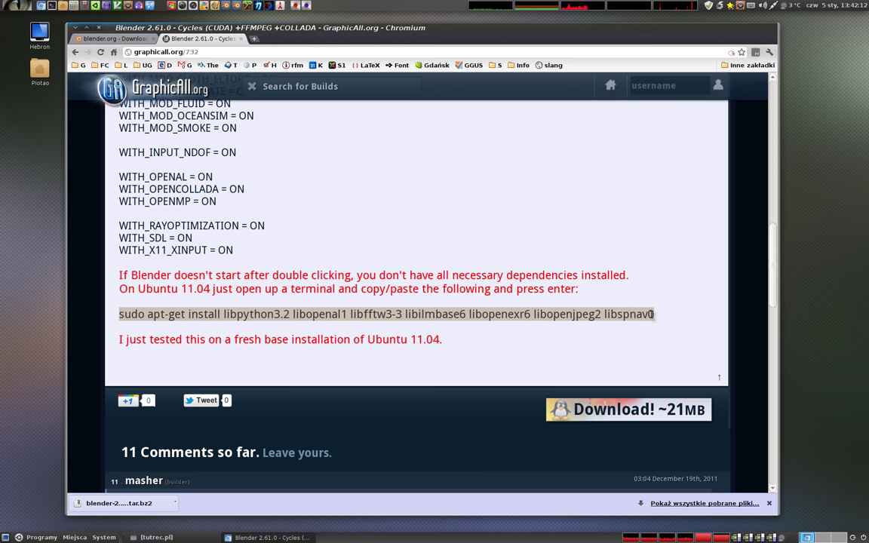
Save the ~21MB Cycles build .7z archive, then launch a Terminal window
{"action": "left_click", "coordinate": [654, 314]}
{"action": "left_click", "coordinate": [633, 421]}
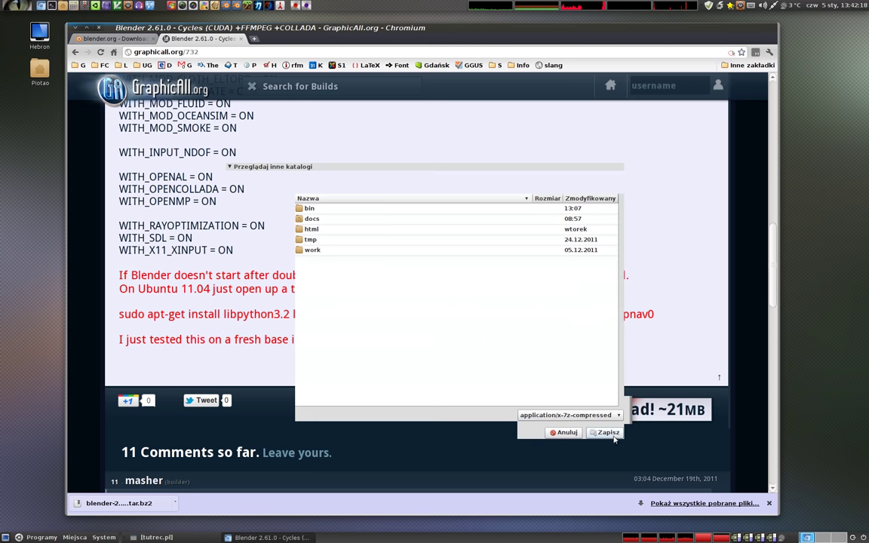
{"action": "left_click", "coordinate": [607, 434]}
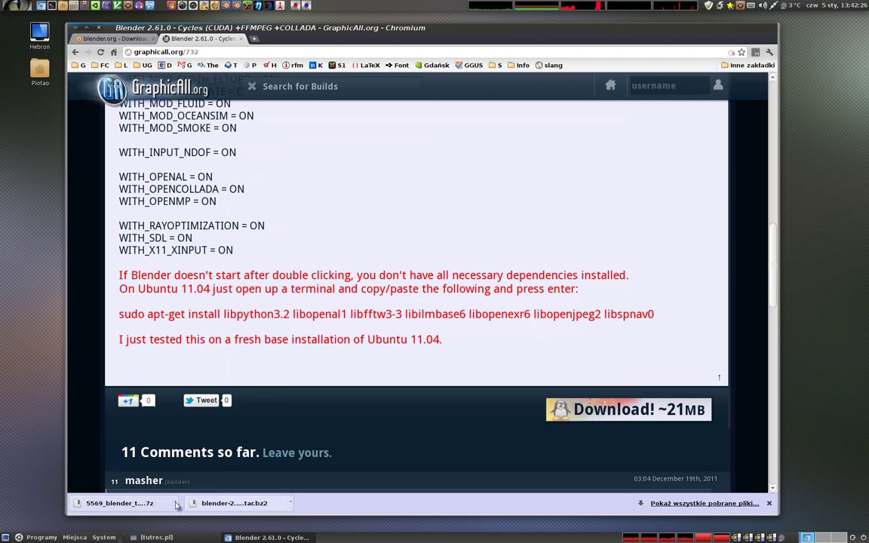
{"action": "left_click", "coordinate": [51, 5]}
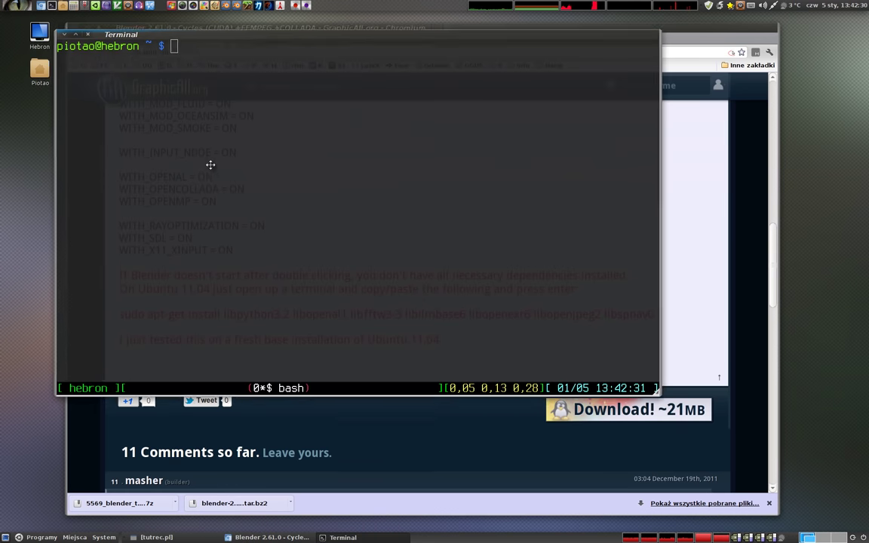
Hide Chromium, enlarge the Terminal, and list the home folder with 'ls -l' and 'l'
{"action": "left_click_drag", "start_coordinate": [211, 165], "coordinate": [213, 151], "text": "alt"}
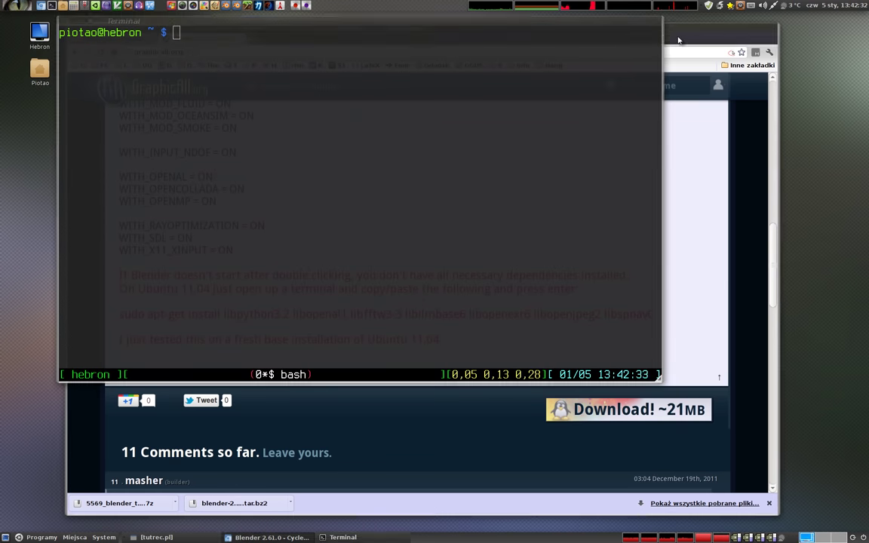
{"action": "key", "text": "alt+Tab"}
{"action": "left_click", "coordinate": [75, 29]}
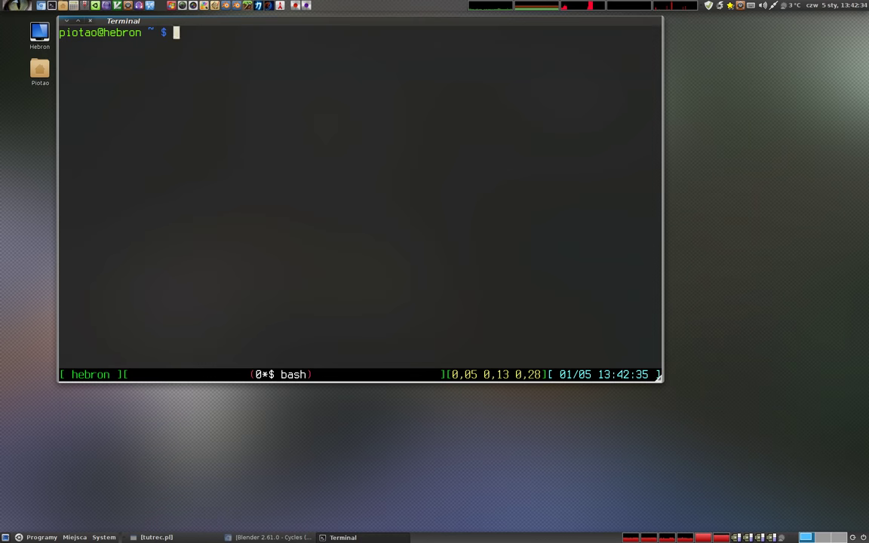
{"action": "middle_click_drag", "start_coordinate": [591, 355], "coordinate": [642, 482], "text": "alt"}
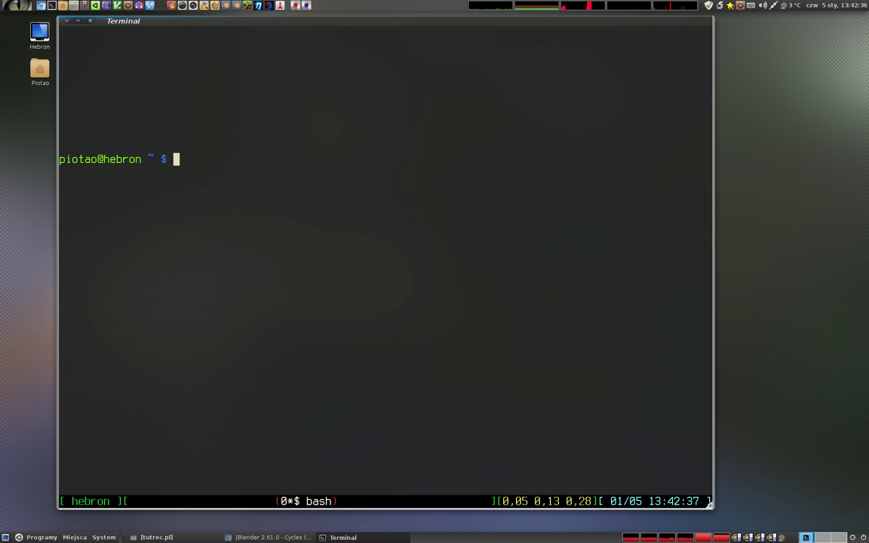
{"action": "type", "text": "ls -"}
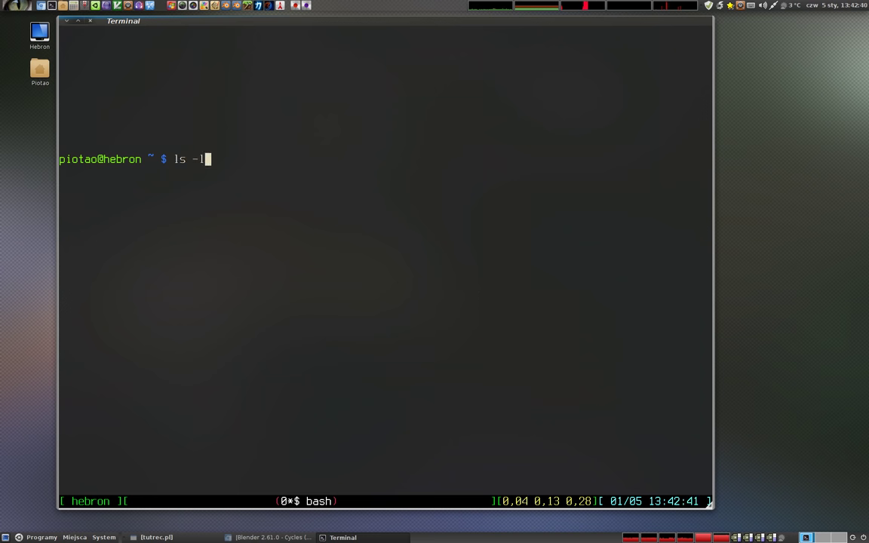
{"action": "type", "text": "l"}
{"action": "key", "text": "Return"}
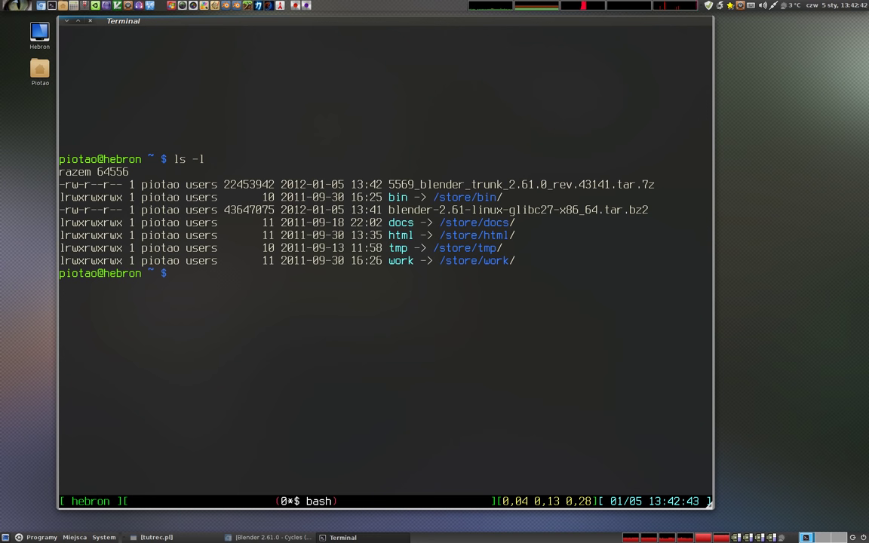
{"action": "type", "text": "l"}
{"action": "key", "text": "Return"}
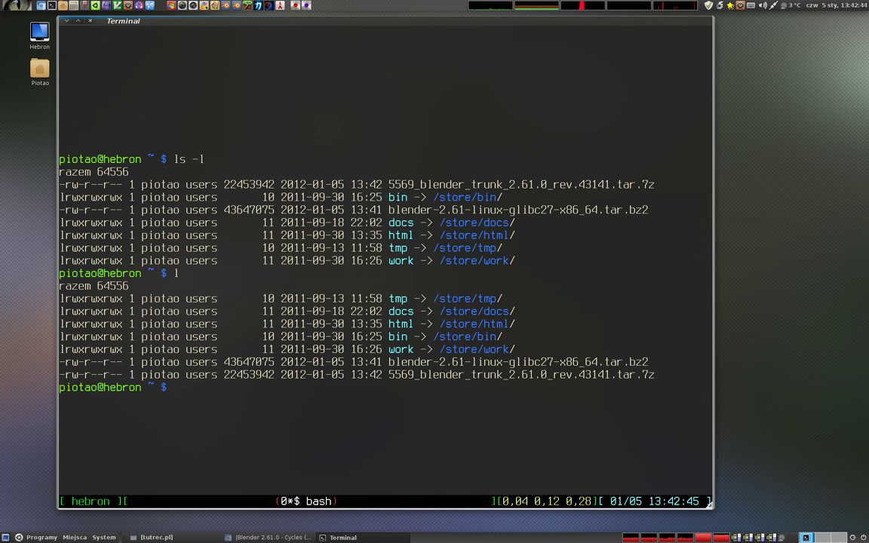
Highlight the Blender 2.61 .tar.bz2 and Cycles .7z archive names, then start typing 'tar jxv'
{"action": "double_click", "coordinate": [176, 273]}
{"action": "left_click_drag", "start_coordinate": [176, 274], "coordinate": [648, 375]}
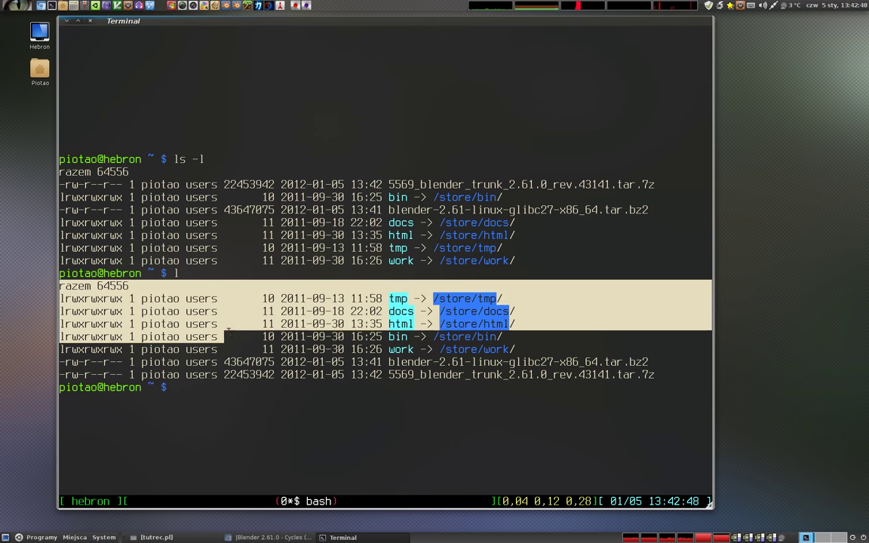
{"action": "left_click", "coordinate": [647, 374]}
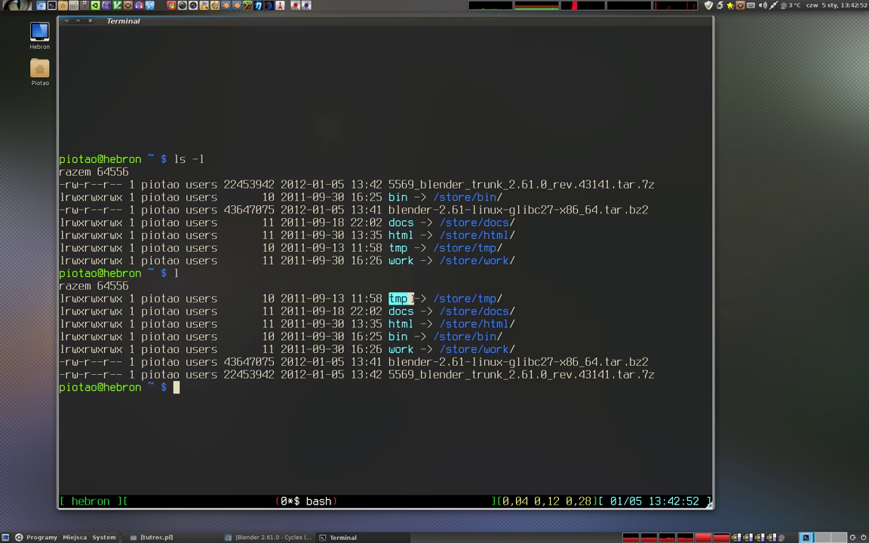
{"action": "left_click_drag", "start_coordinate": [388, 363], "coordinate": [648, 363]}
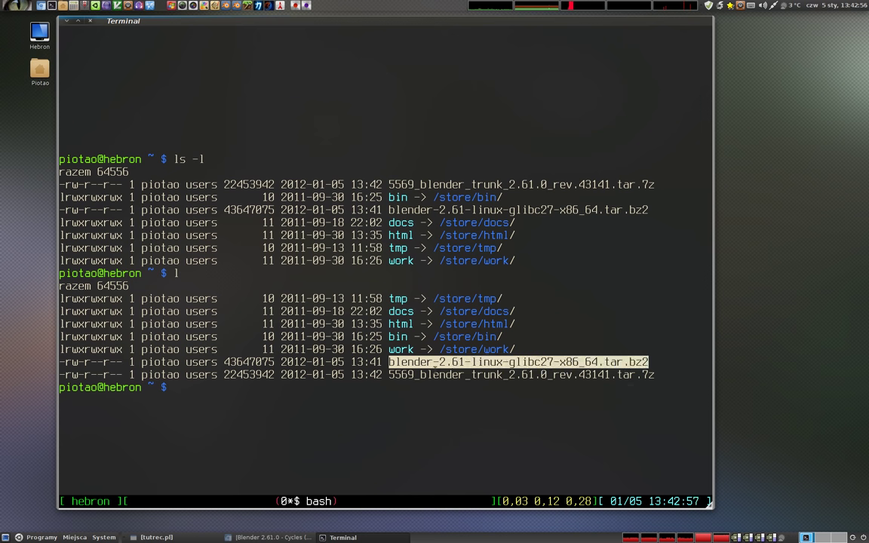
{"action": "mouse_move", "coordinate": [388, 375]}
{"action": "left_mouse_down"}
{"action": "mouse_move", "coordinate": [653, 376]}
{"action": "mouse_move", "coordinate": [627, 375]}
{"action": "left_mouse_up"}
{"action": "left_click", "coordinate": [626, 450]}
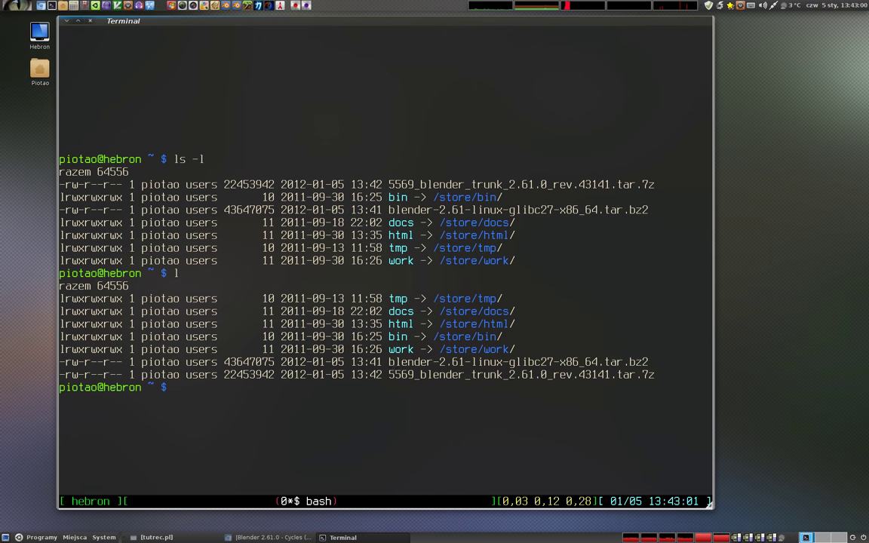
{"action": "left_click_drag", "start_coordinate": [390, 362], "coordinate": [494, 362]}
{"action": "left_click", "coordinate": [494, 362]}
{"action": "type", "text": "tar "}
{"action": "type", "text": "j"}
{"action": "type", "text": "xvf"}
Extract blender-2.61-linux-glibc27-x86_64.tar.bz2 with 'tar jxvf'
{"action": "left_click", "coordinate": [201, 387]}
{"action": "key", "text": "Right"}
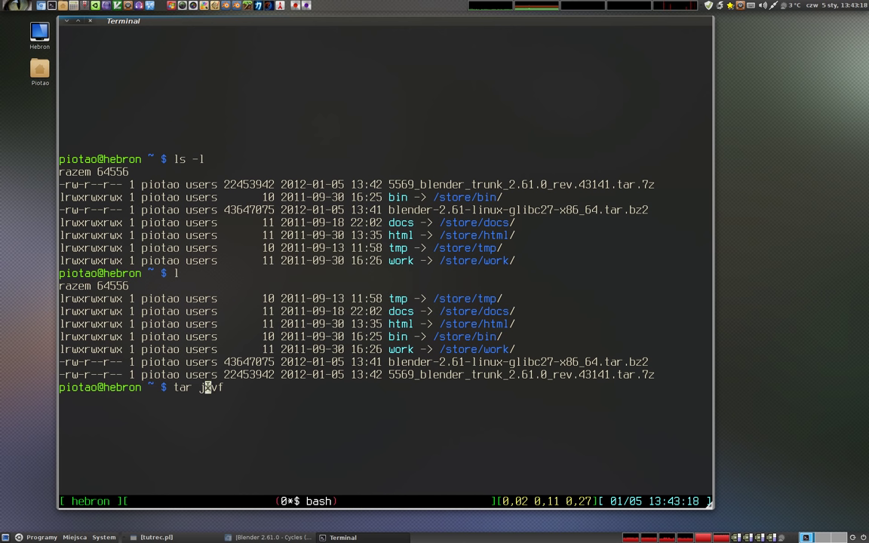
{"action": "key", "text": "Right"}
{"action": "key", "text": "Right"}
{"action": "key", "text": "Right"}
{"action": "type", "text": "ble"}
{"action": "key", "text": "Tab"}
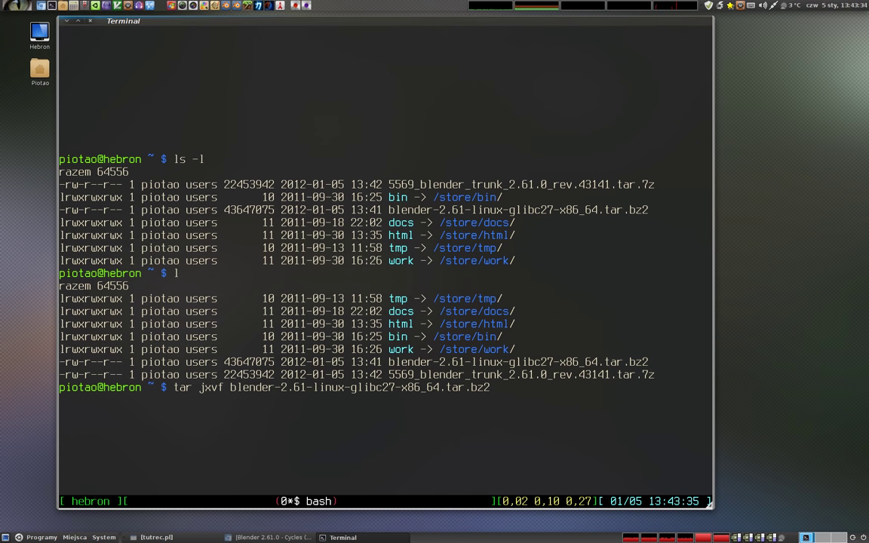
{"action": "key", "text": "Return"}
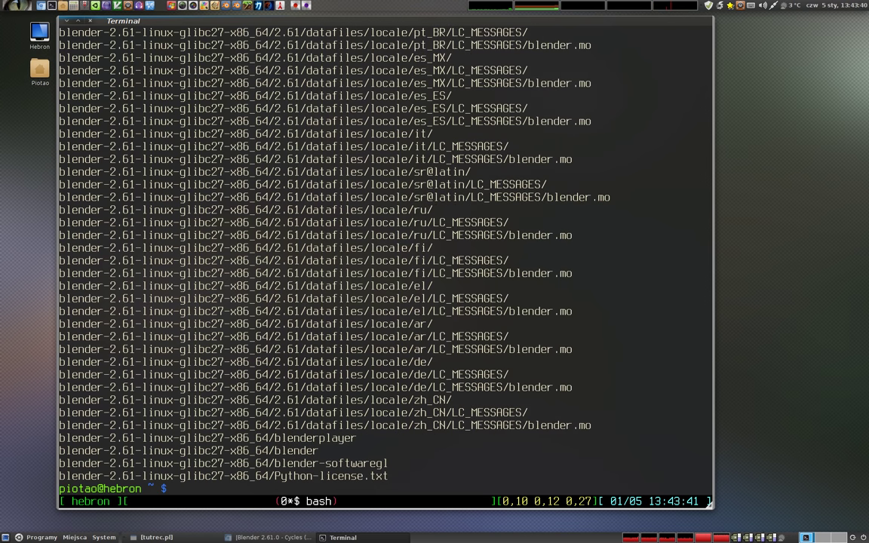
List the home folder, highlighting the new extracted folder and the .bz2 archive
{"action": "type", "text": "l"}
{"action": "key", "text": "Return"}
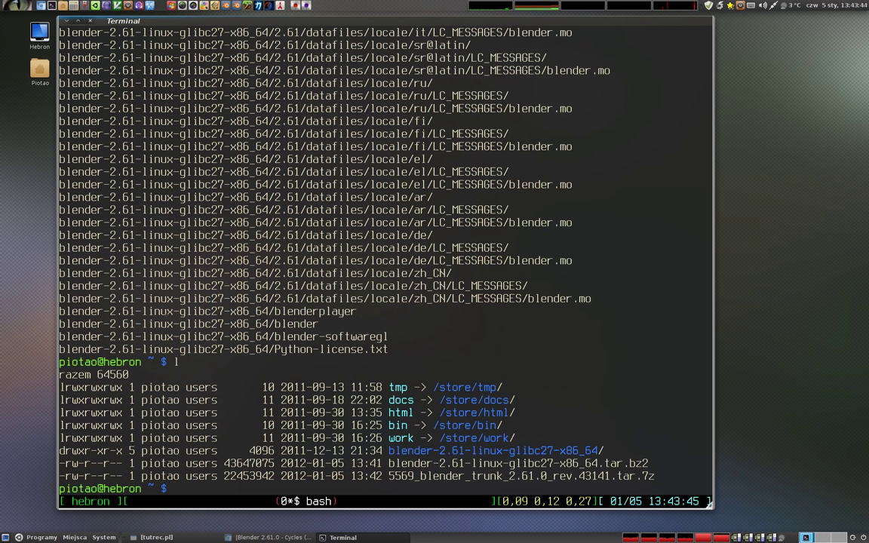
{"action": "left_click_drag", "start_coordinate": [388, 450], "coordinate": [598, 450]}
{"action": "left_click_drag", "start_coordinate": [649, 463], "coordinate": [388, 463]}
Enter blender-2.61-linux-glibc27-x86_64, list its contents, and type './blender'
{"action": "type", "text": "cd bl"}
{"action": "key", "text": "Tab"}
{"action": "key", "text": "Return"}
{"action": "type", "text": "l"}
{"action": "key", "text": "Return"}
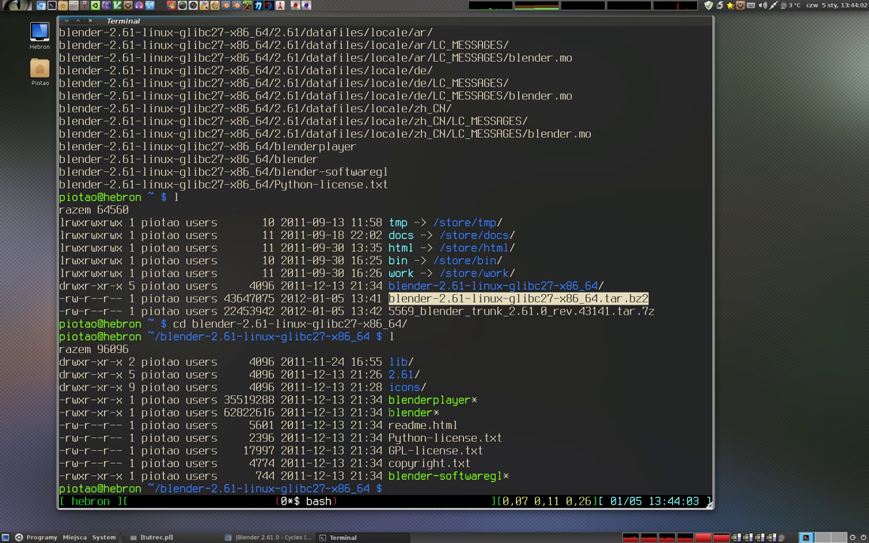
{"action": "type", "text": "./"}
{"action": "type", "text": "blender"}
Launch Blender 2.61, dismiss the splash, and test-render the default cube
{"action": "key", "text": "Return"}
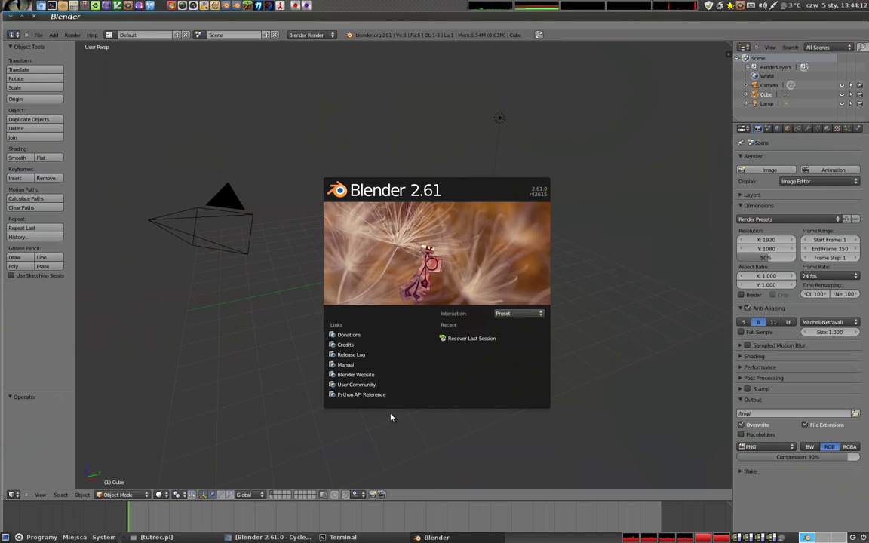
{"action": "left_click", "coordinate": [390, 418]}
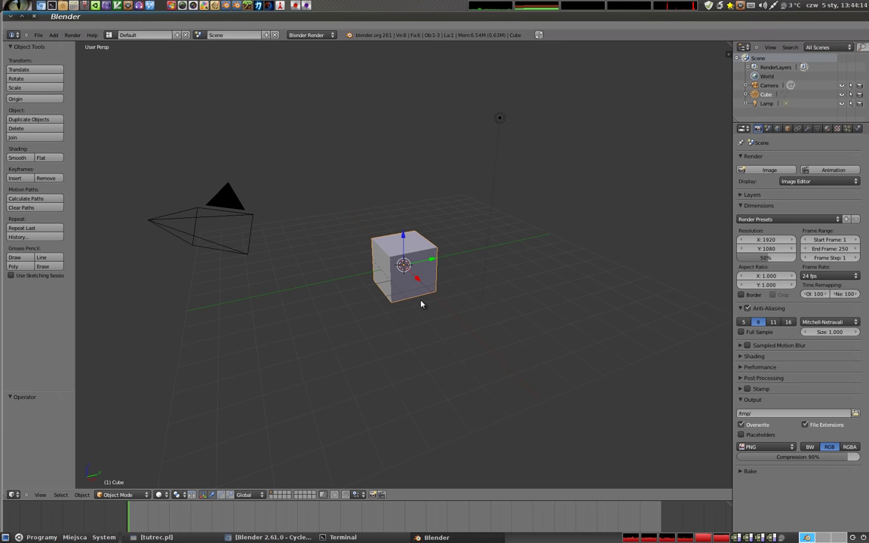
{"action": "key", "text": "F12"}
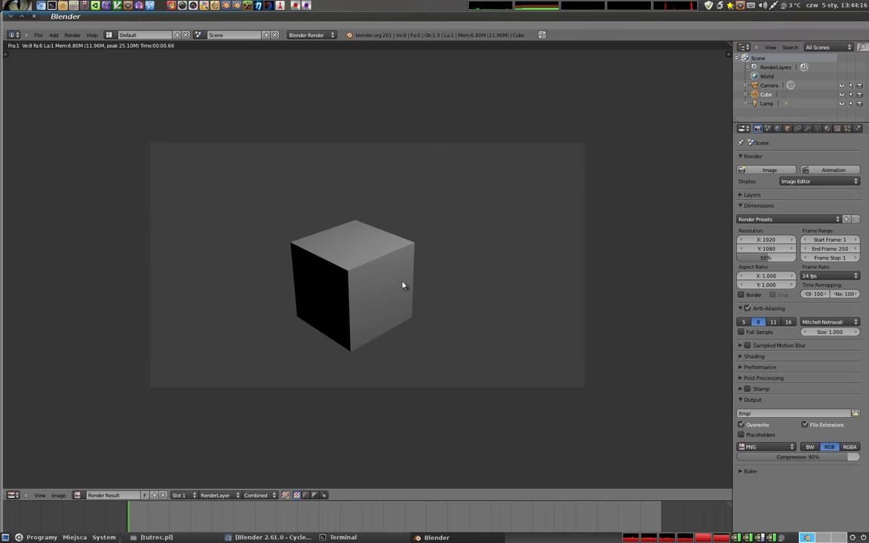
{"action": "key", "text": "Escape"}
Switch the render engine to Cycles and render the cube on the CPU
{"action": "left_click", "coordinate": [310, 35]}
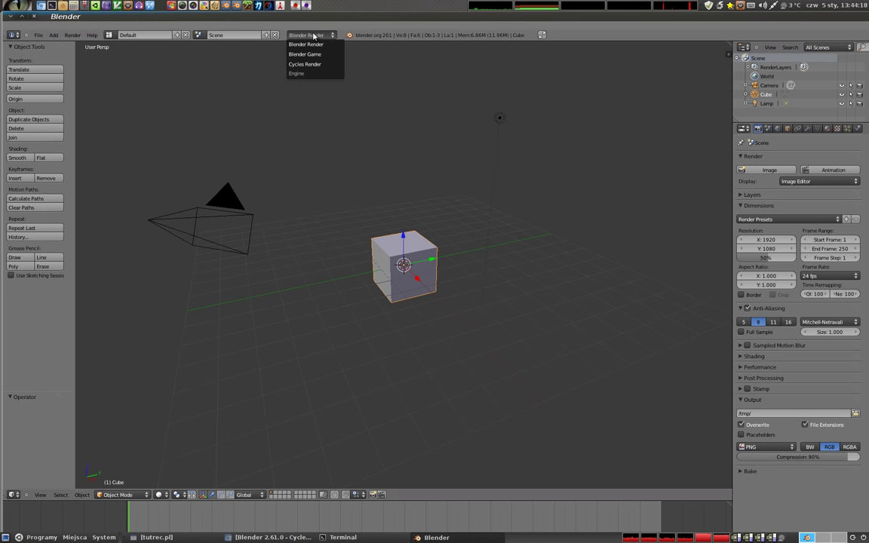
{"action": "left_click", "coordinate": [306, 62]}
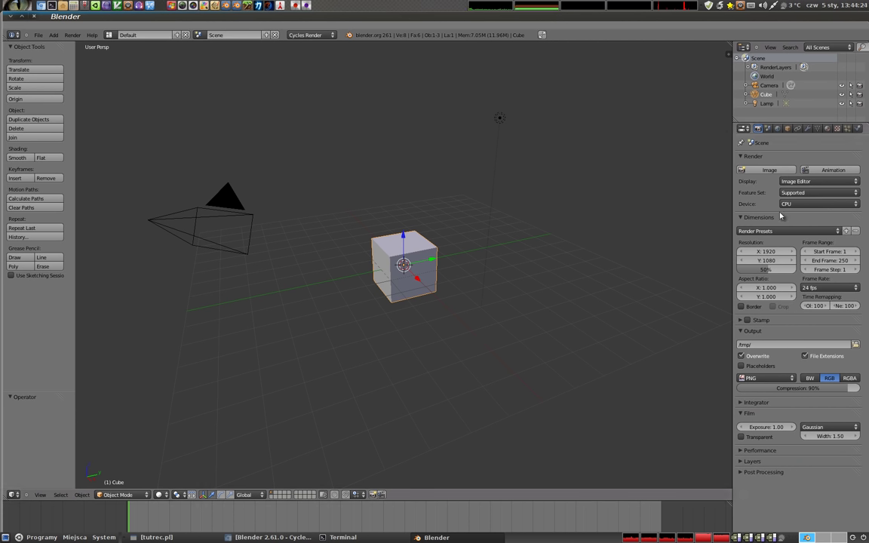
{"action": "key", "text": "F12"}
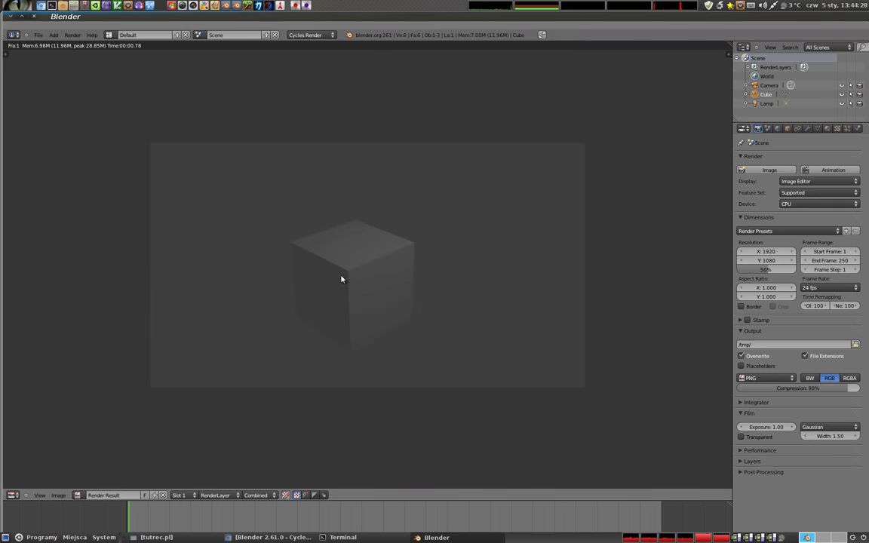
{"action": "key", "text": "Escape"}
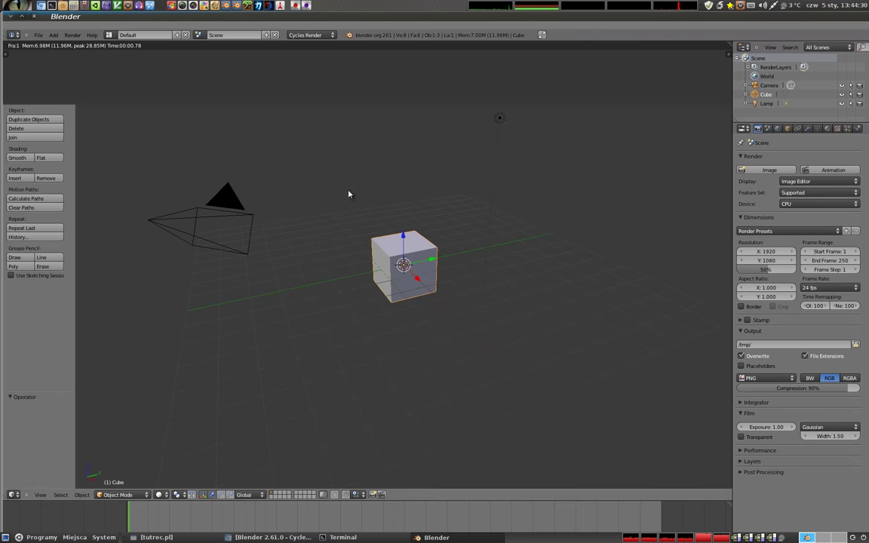
Set the Cycles render device to GPU and test-render the cube
{"action": "left_click", "coordinate": [800, 204]}
{"action": "left_click", "coordinate": [790, 186]}
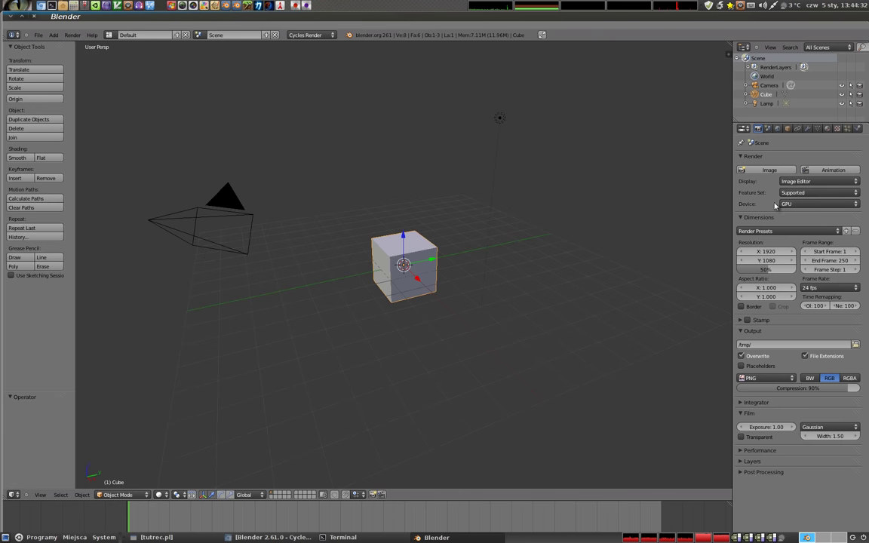
{"action": "key", "text": "F12"}
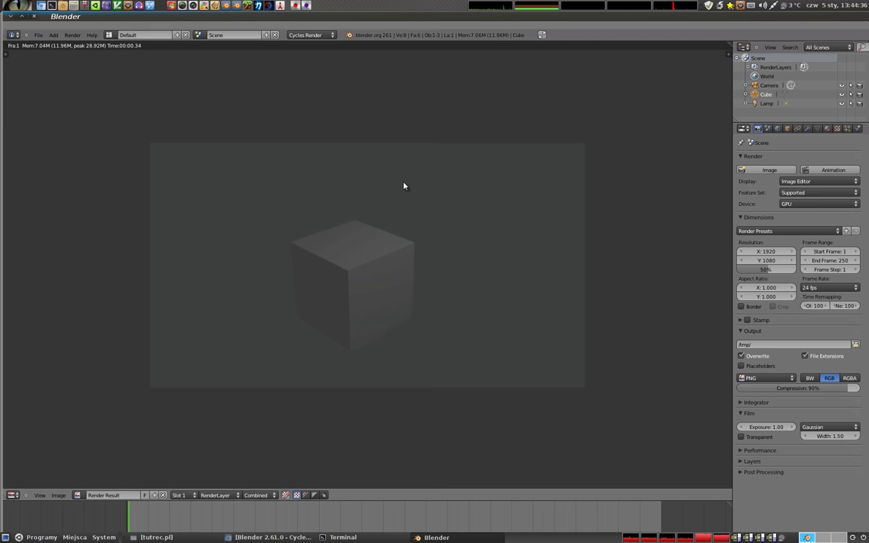
{"action": "key", "text": "Escape"}
Switch the Cycles feature set to Experimental and re-render the cube with CUDA
{"action": "left_click", "coordinate": [800, 192]}
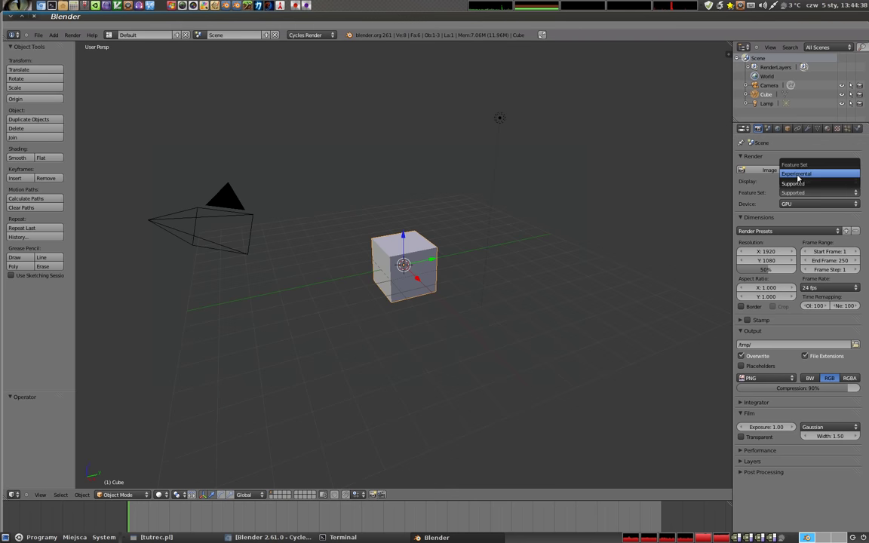
{"action": "left_click", "coordinate": [798, 175]}
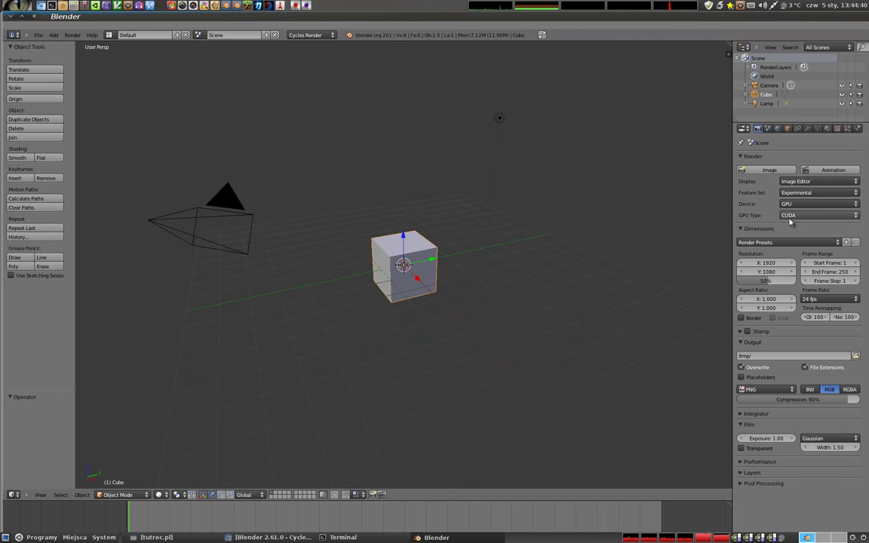
{"action": "key", "text": "F12"}
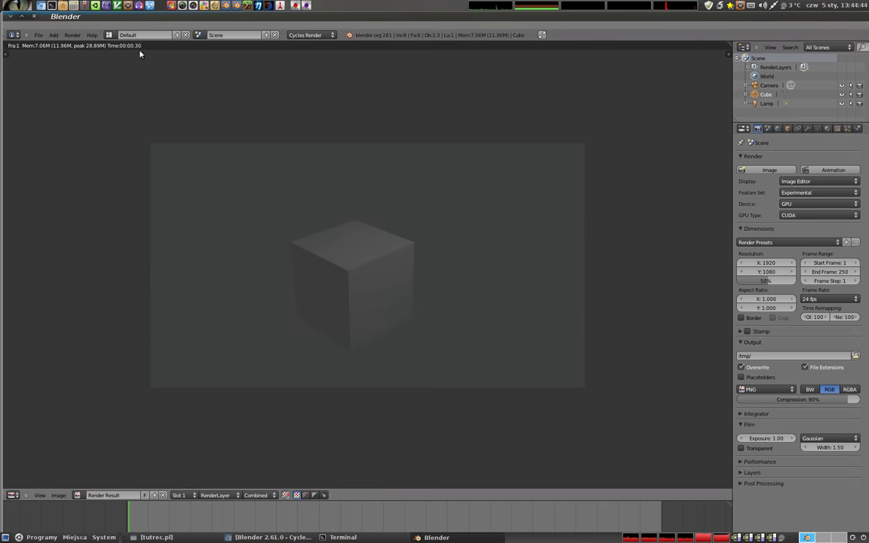
{"action": "key", "text": "Escape"}
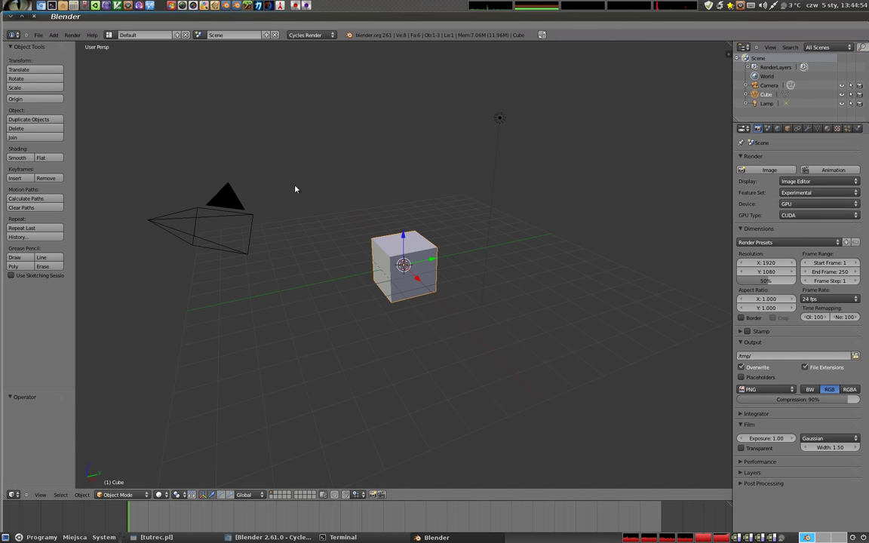
Quit Blender and go back up to the home folder, listing its contents
{"action": "key", "text": "ctrl+q"}
{"action": "left_click", "coordinate": [309, 127]}
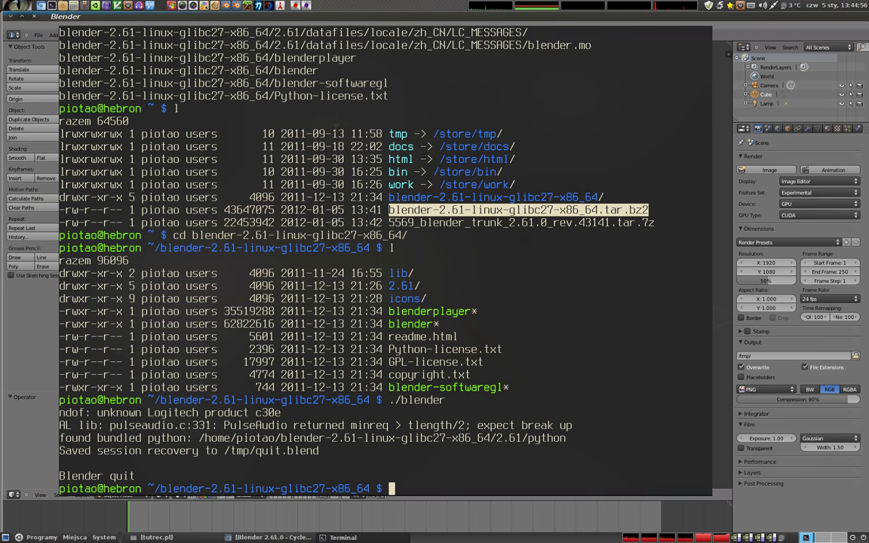
{"action": "type", "text": "cd"}
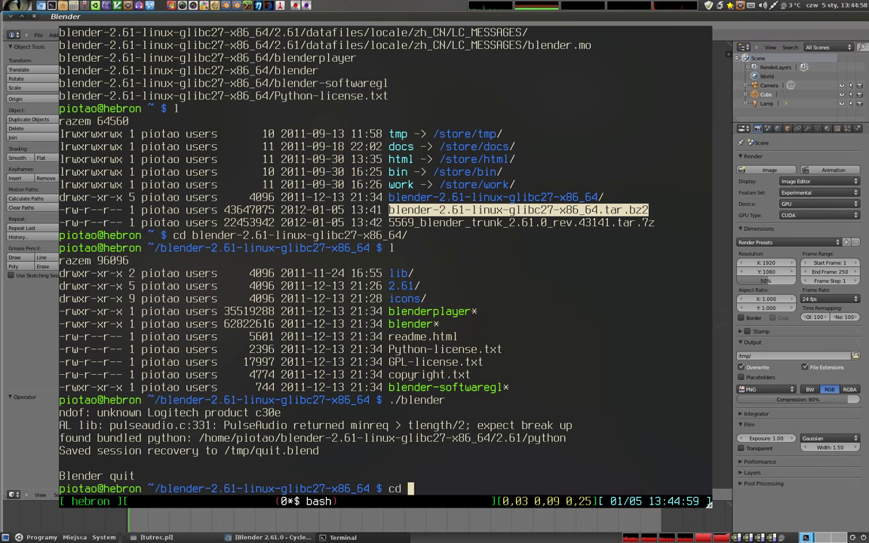
{"action": "type", "text": " .."}
{"action": "key", "text": "Return"}
{"action": "type", "text": "l"}
{"action": "key", "text": "Return"}
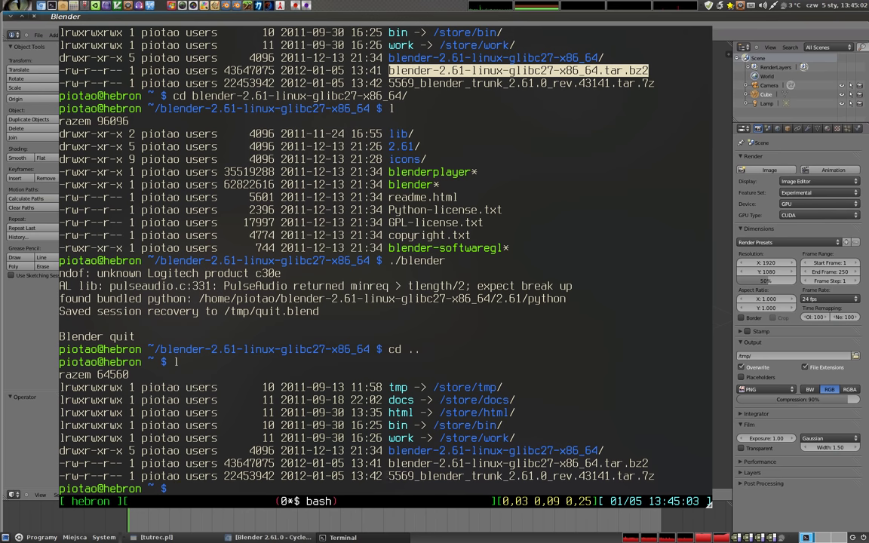
Extract 5569_blender_trunk_2.61.0_rev.43141.tar.7z with 7z x
{"action": "left_click_drag", "start_coordinate": [389, 476], "coordinate": [655, 476]}
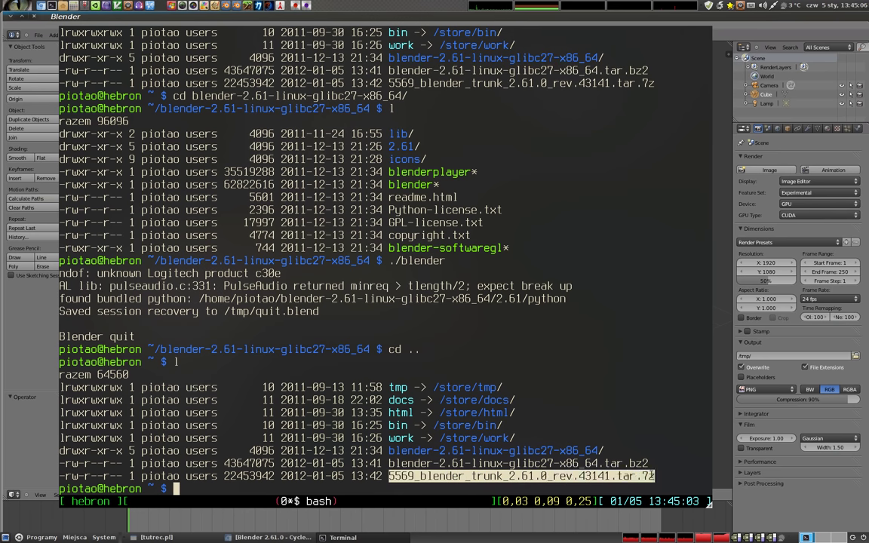
{"action": "left_click", "coordinate": [619, 477]}
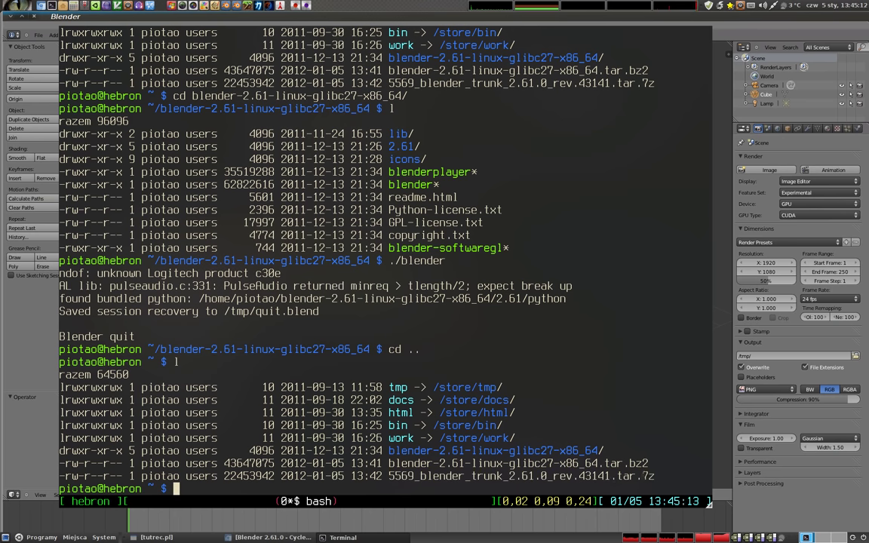
{"action": "double_click", "coordinate": [648, 476]}
{"action": "left_click", "coordinate": [633, 478]}
{"action": "type", "text": "7z"}
{"action": "type", "text": " x 5"}
{"action": "key", "text": "Tab"}
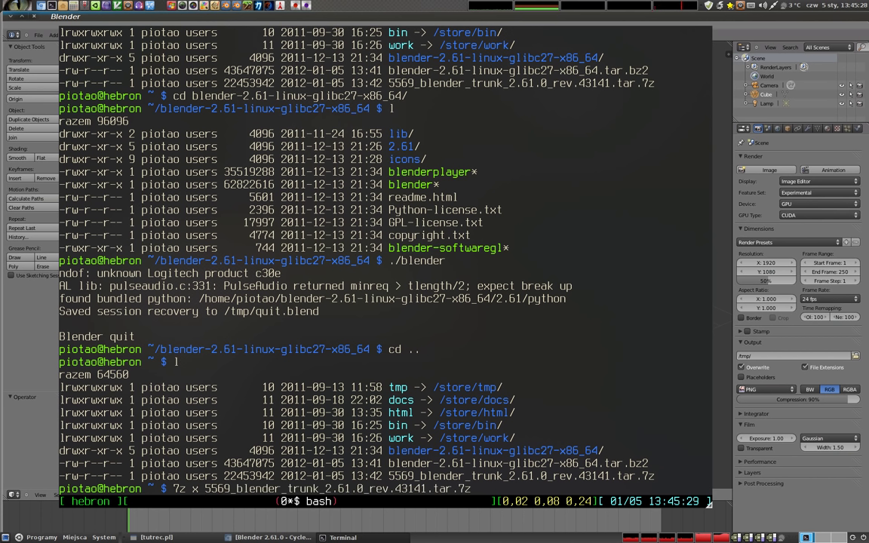
{"action": "key", "text": "Return"}
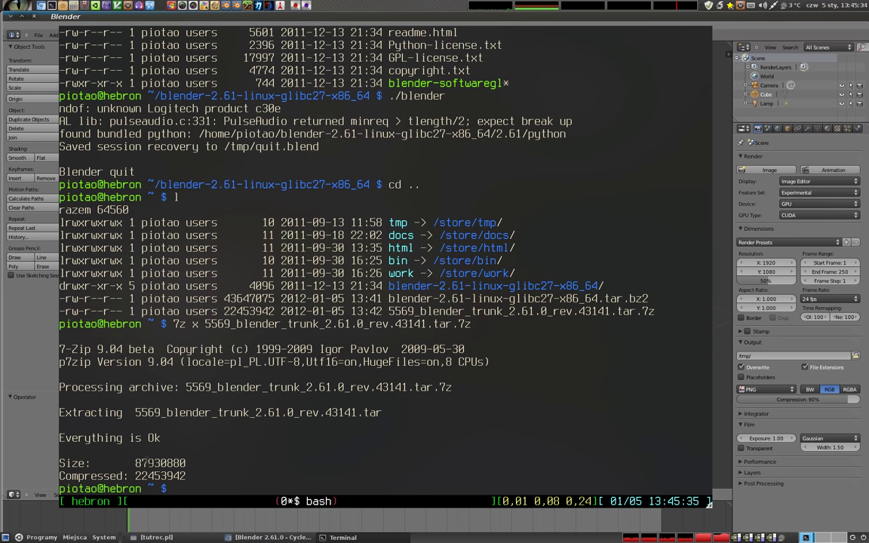
List the home folder to confirm 5569_blender_trunk_2.61.0_rev.43141.tar was extracted
{"action": "type", "text": "l"}
{"action": "key", "text": "Return"}
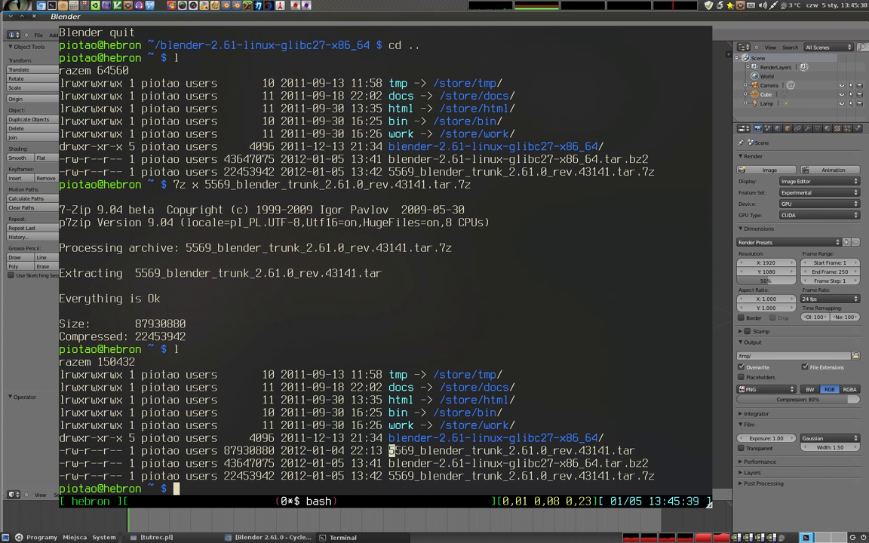
{"action": "left_click_drag", "start_coordinate": [390, 451], "coordinate": [634, 450]}
{"action": "left_click", "coordinate": [628, 450]}
Unpack 5569_blender_trunk_2.61.0_rev.43141.tar with tar xvf, then list the new blender executable and 2.61 folder
{"action": "double_click", "coordinate": [648, 477]}
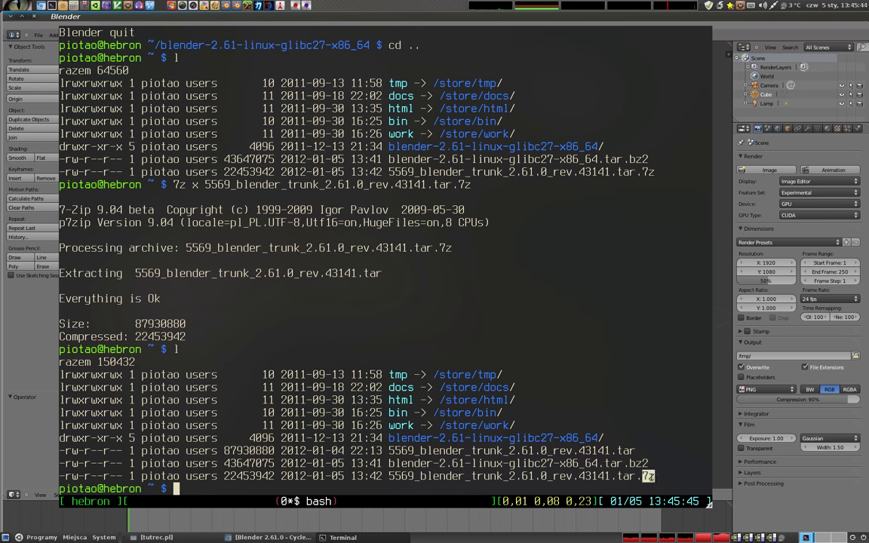
{"action": "left_click", "coordinate": [583, 429]}
{"action": "left_click_drag", "start_coordinate": [635, 451], "coordinate": [390, 450]}
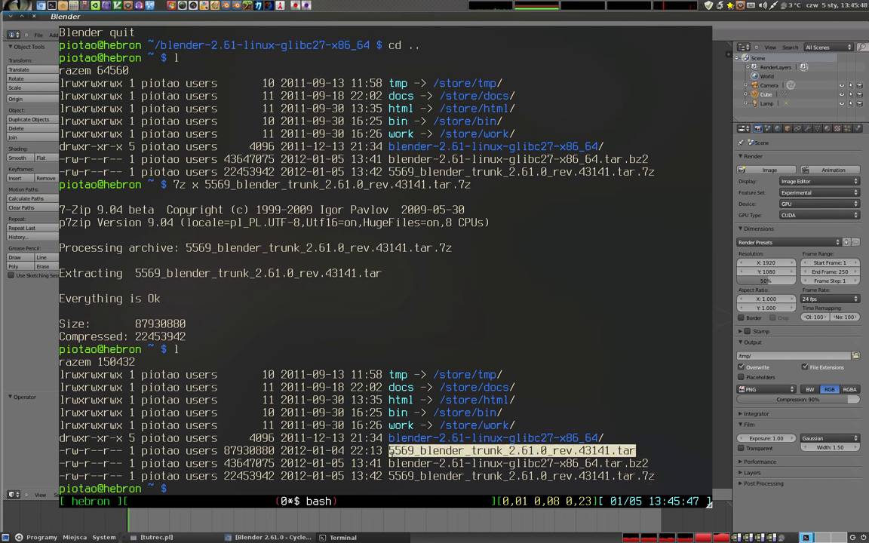
{"action": "type", "text": "tar "}
{"action": "type", "text": "xvf"}
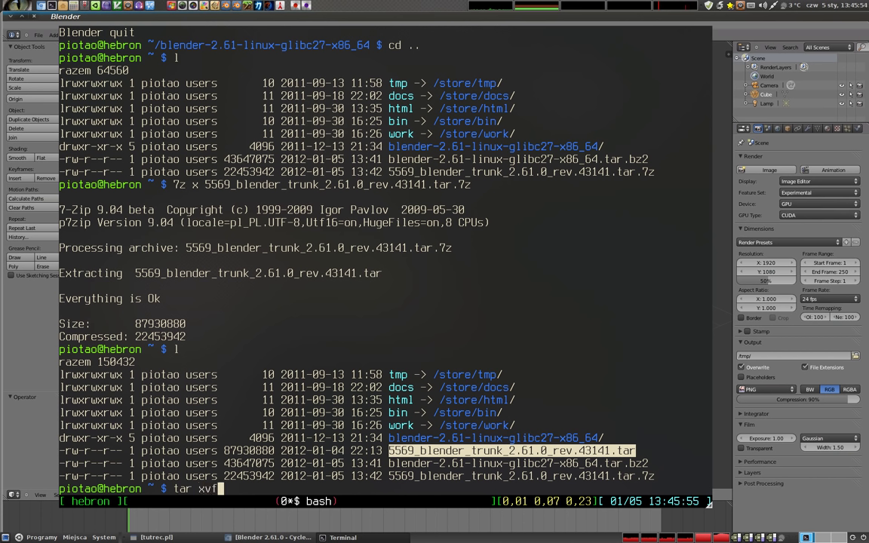
{"action": "type", "text": " 55"}
{"action": "key", "text": "Tab"}
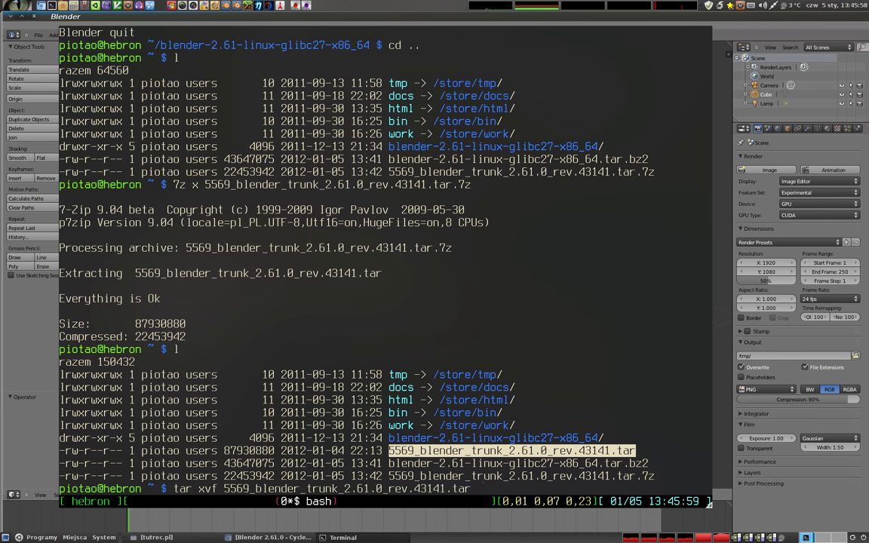
{"action": "key", "text": "Return"}
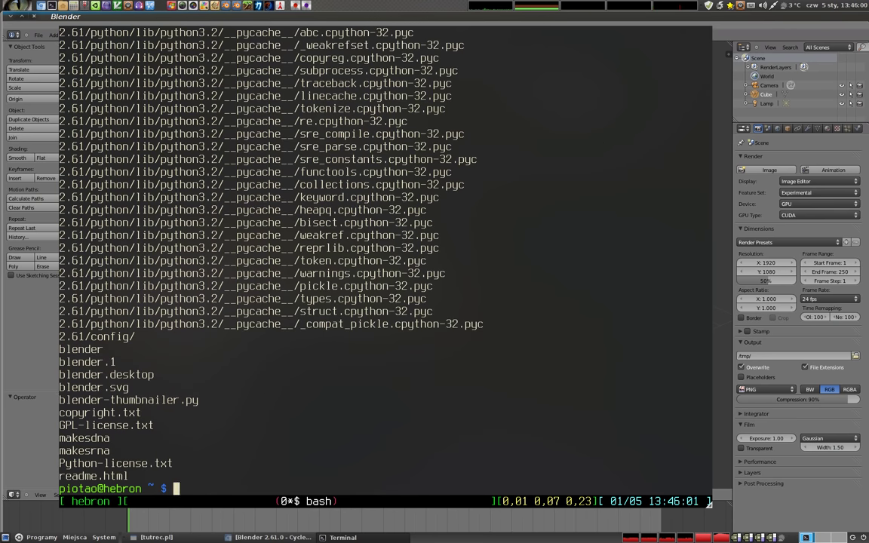
{"action": "type", "text": "l"}
{"action": "key", "text": "Return"}
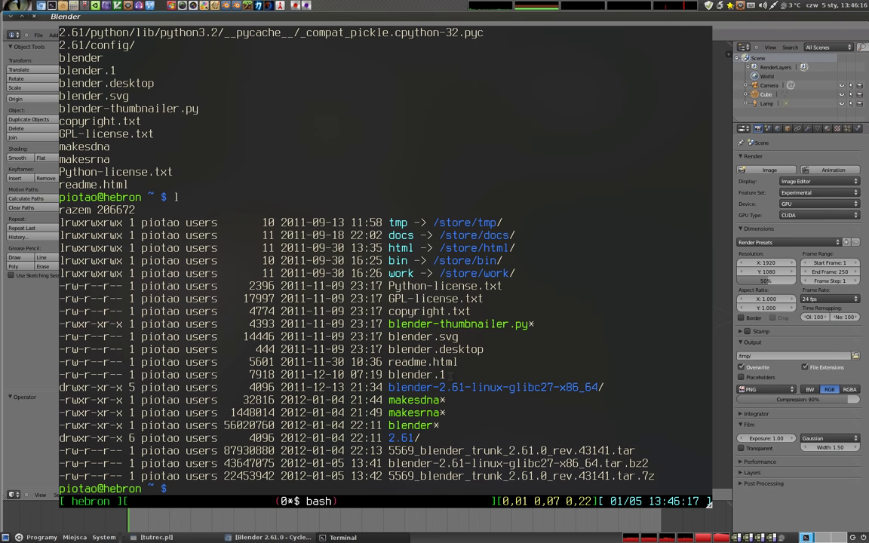
Create a BLENDER folder, since a blender file already exists, and confirm it in the listing
{"action": "type", "text": "mkdir blender"}
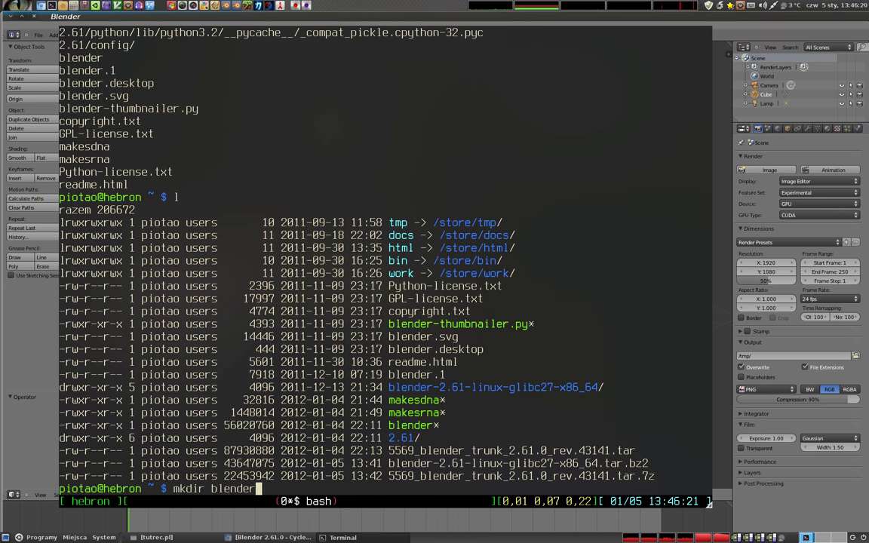
{"action": "key", "text": "Return"}
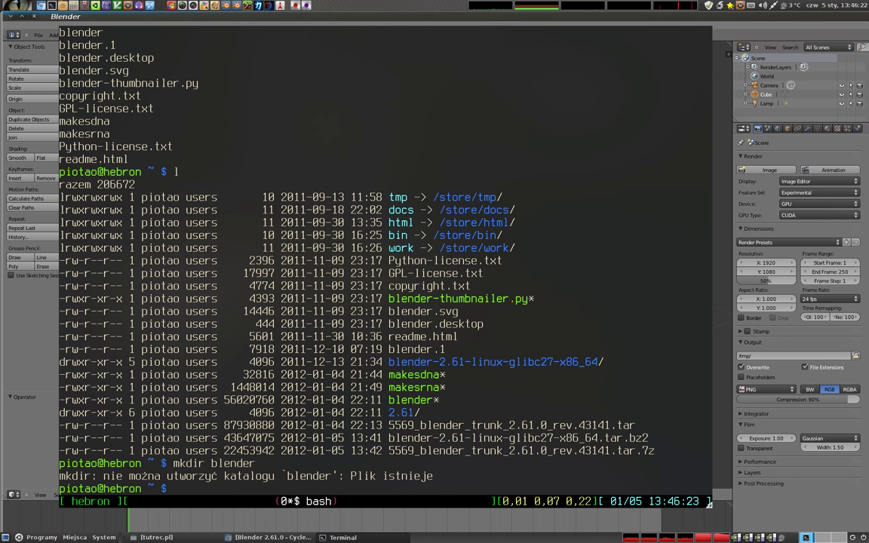
{"action": "left_click", "coordinate": [393, 400]}
{"action": "type", "text": "mkdir BLENDER"}
{"action": "key", "text": "Return"}
{"action": "type", "text": "l"}
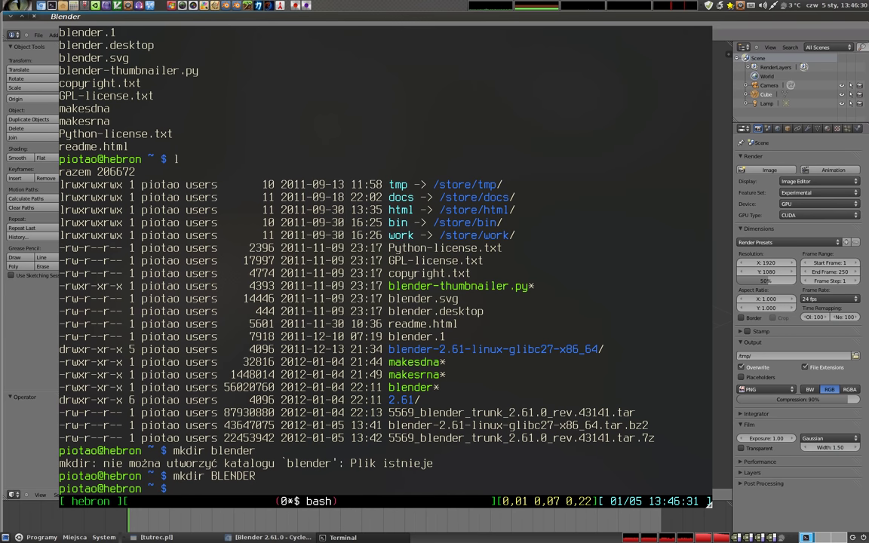
{"action": "key", "text": "Return"}
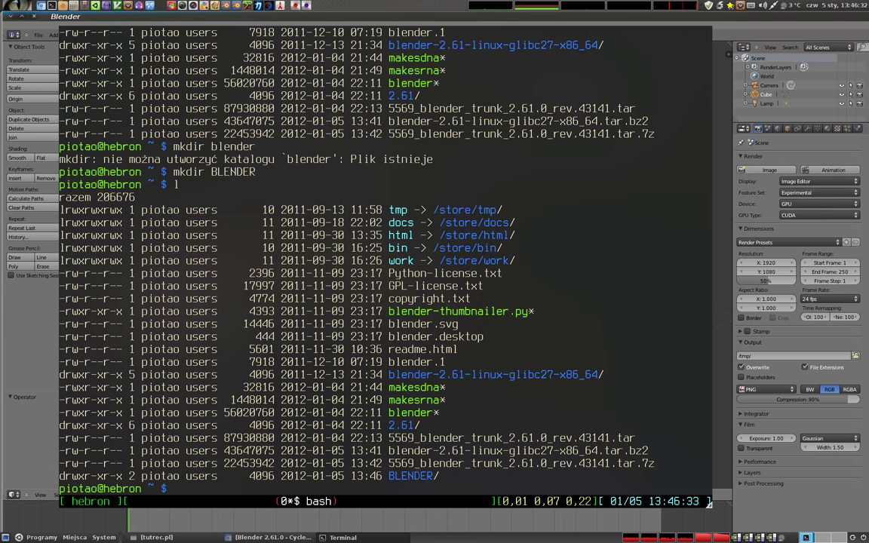
{"action": "left_click_drag", "start_coordinate": [388, 477], "coordinate": [403, 476]}
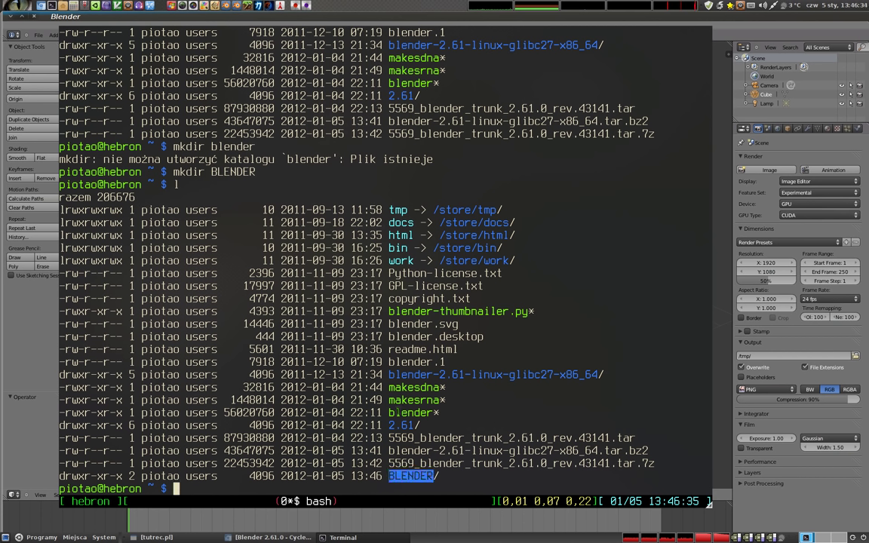
{"action": "left_click_drag", "start_coordinate": [389, 413], "coordinate": [433, 413]}
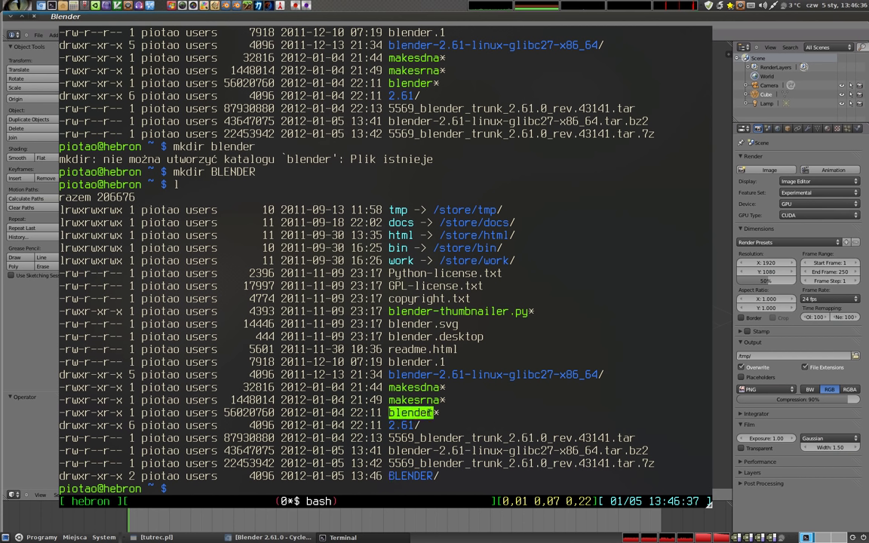
{"action": "left_click", "coordinate": [361, 372]}
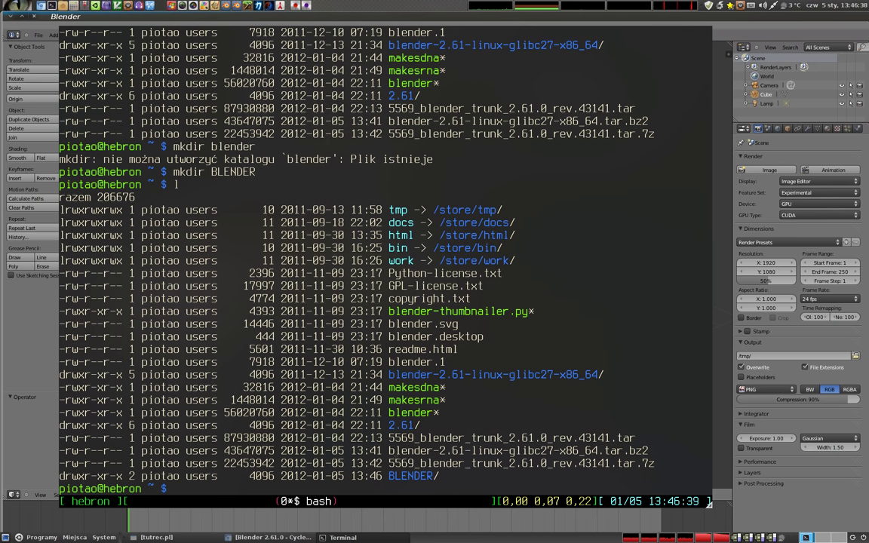
Inside BLENDER, extract ../5569_blender_trunk_2.61.0_rev.43141.tar with tar xvf
{"action": "type", "text": "cd BLENDER/"}
{"action": "key", "text": "Return"}
{"action": "type", "text": "tar"}
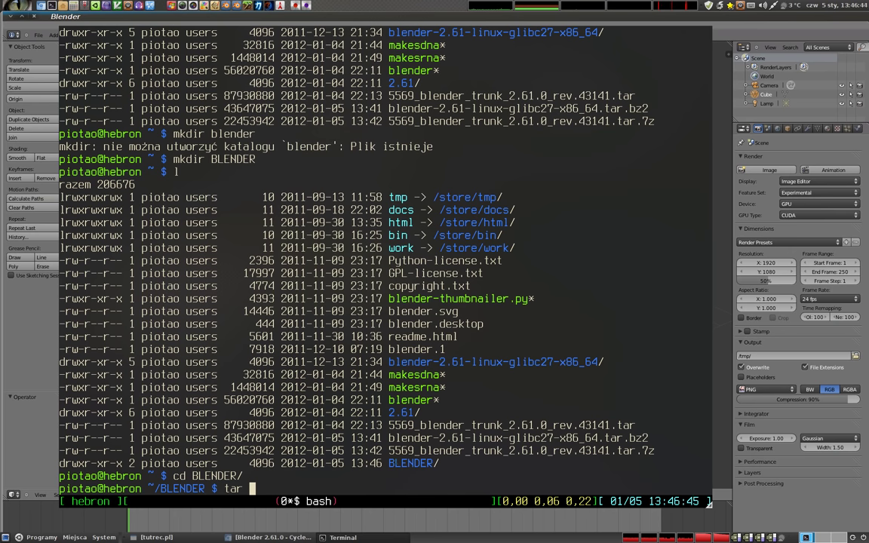
{"action": "left_click_drag", "start_coordinate": [389, 426], "coordinate": [619, 426]}
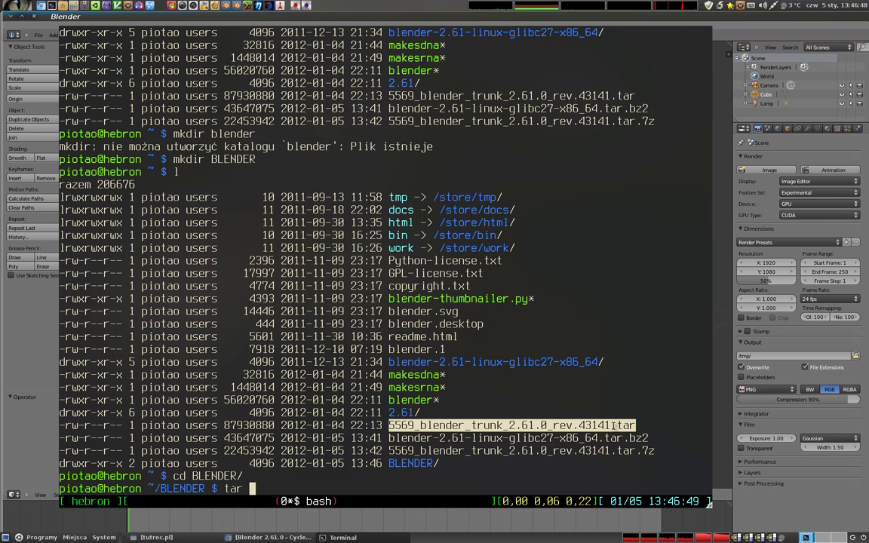
{"action": "left_click", "coordinate": [613, 426]}
{"action": "type", "text": "../55"}
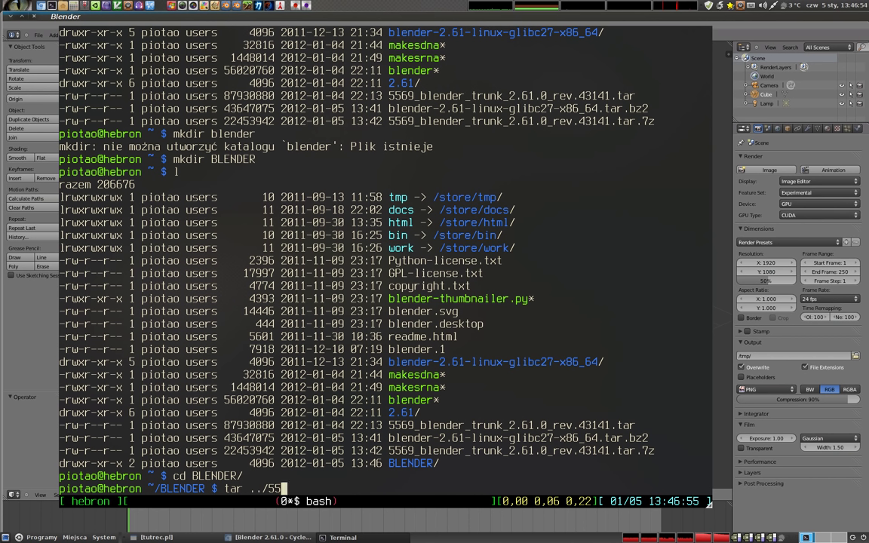
{"action": "type", "text": "6"}
{"action": "key", "text": "BackSpace"}
{"action": "key", "text": "BackSpace"}
{"action": "key", "text": "BackSpace"}
{"action": "key", "text": "BackSpace"}
{"action": "key", "text": "BackSpace"}
{"action": "type", "text": "xvf "}
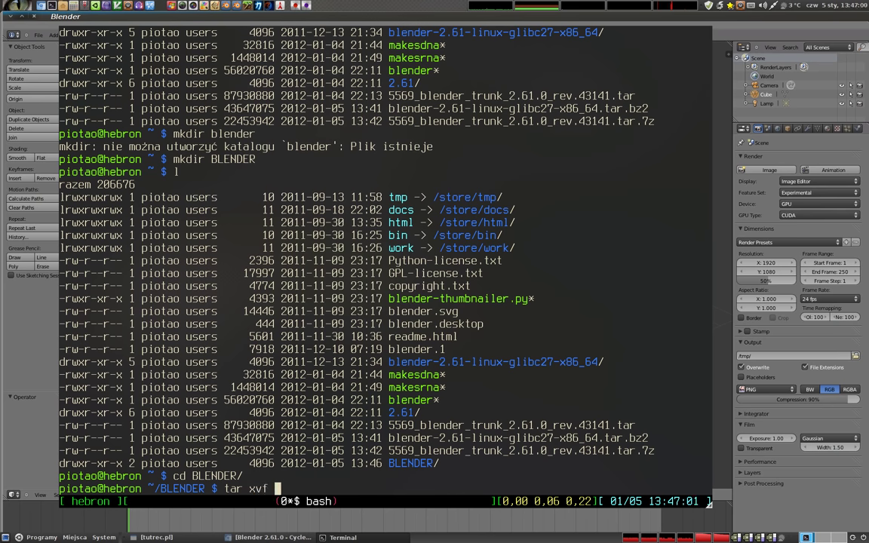
{"action": "type", "text": "../55"}
{"action": "key", "text": "Tab"}
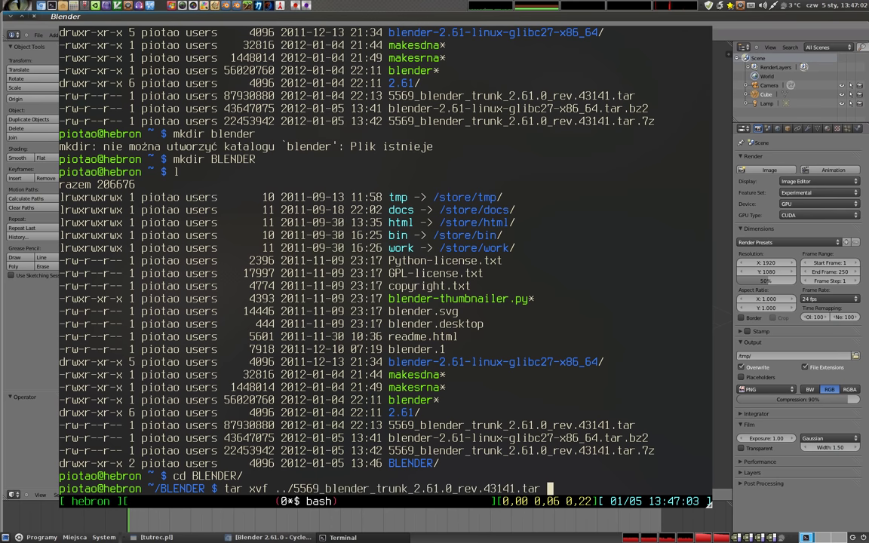
{"action": "key", "text": "Return"}
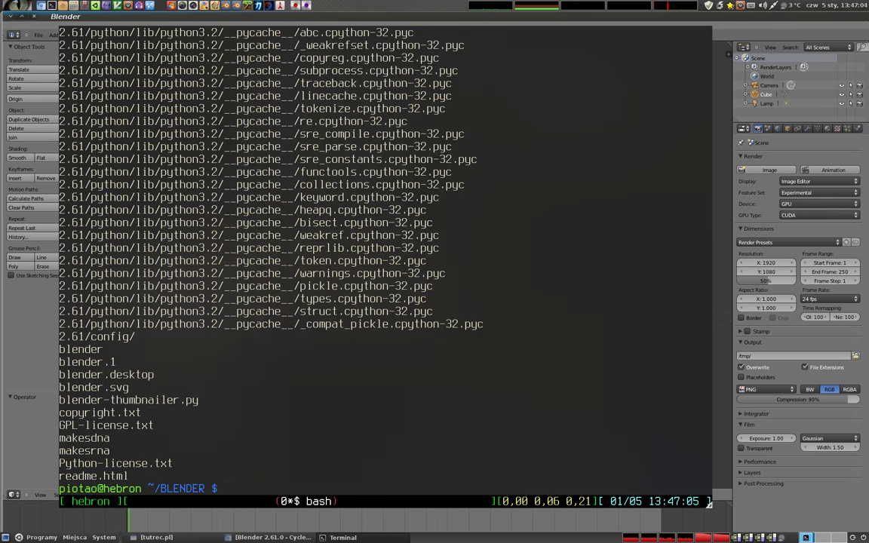
List the extracted trunk files in BLENDER and enter ./blender
{"action": "type", "text": "l"}
{"action": "key", "text": "Return"}
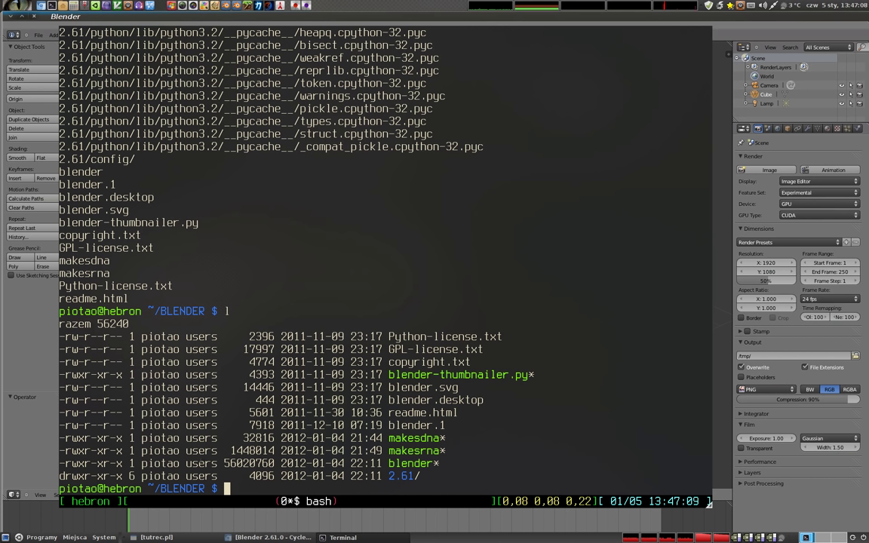
{"action": "type", "text": "./b"}
{"action": "type", "text": "lender"}
Launch the trunk build, render the cube with the default engine, then with Cycles Render
{"action": "key", "text": "Return"}
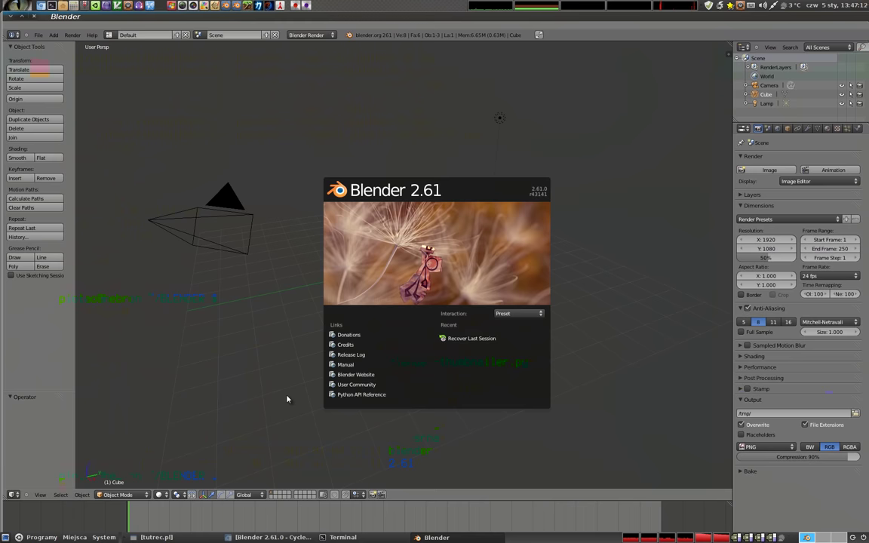
{"action": "left_click", "coordinate": [419, 240]}
{"action": "key", "text": "F12"}
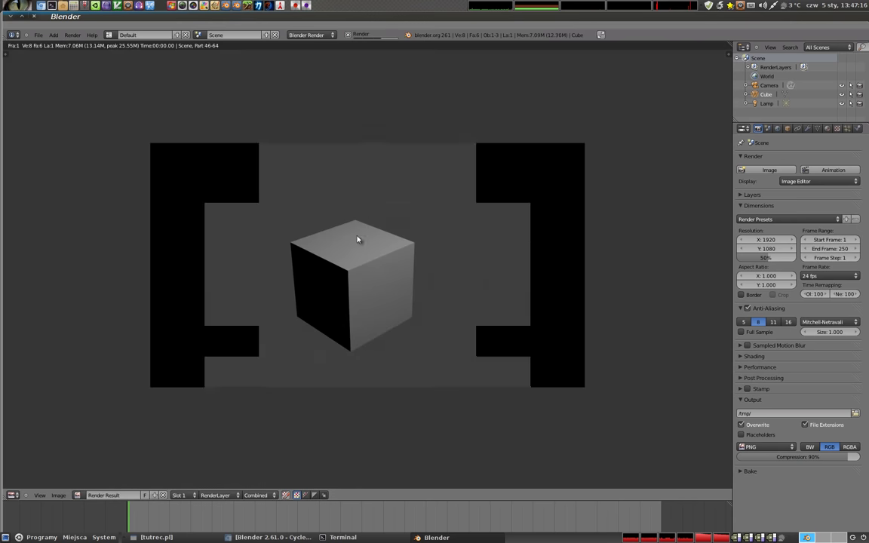
{"action": "key", "text": "Escape"}
{"action": "left_click", "coordinate": [309, 35]}
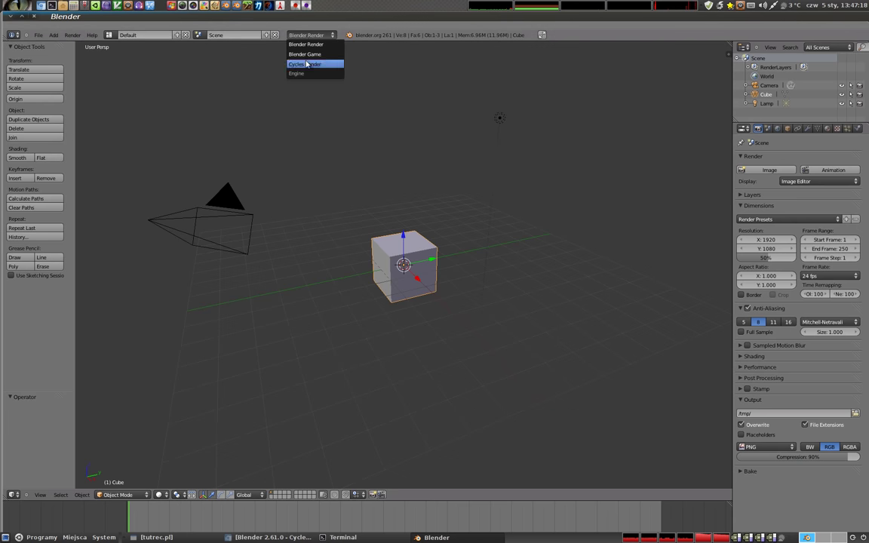
{"action": "left_click", "coordinate": [302, 62]}
{"action": "key", "text": "F12"}
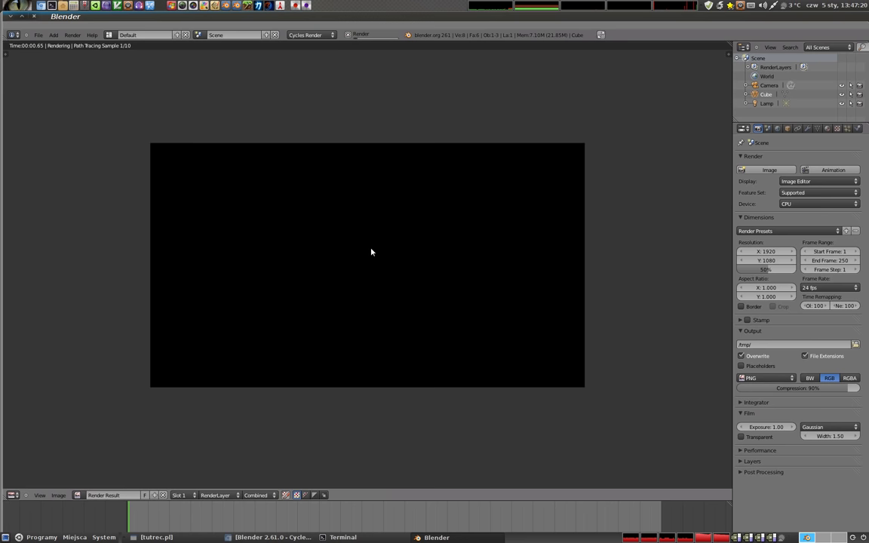
Render the cube on GPU, then with the Experimental feature set using CUDA
{"action": "left_click", "coordinate": [794, 203]}
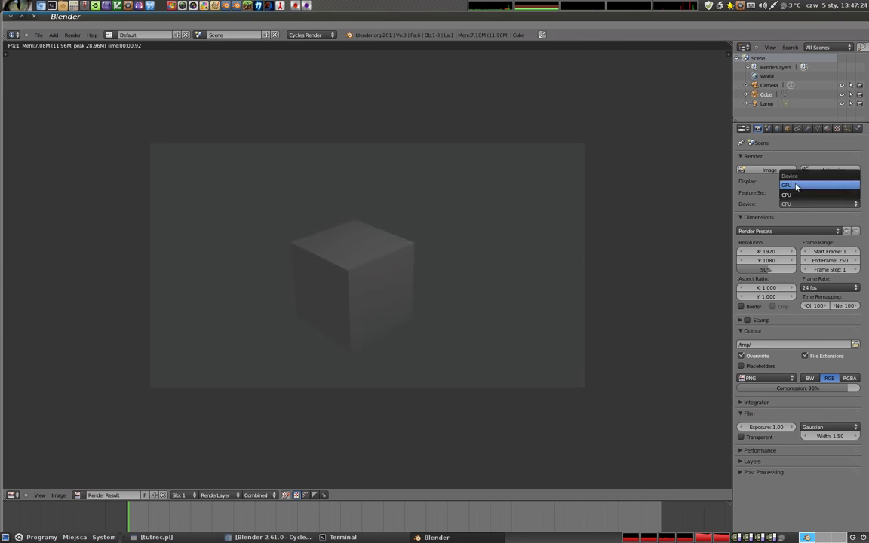
{"action": "left_click", "coordinate": [793, 185]}
{"action": "key", "text": "F12"}
{"action": "left_click", "coordinate": [802, 192]}
{"action": "left_click", "coordinate": [801, 182]}
{"action": "key", "text": "F12"}
Set GPU Type to OpenCL, render the cube again, and quit Blender
{"action": "left_click", "coordinate": [786, 214]}
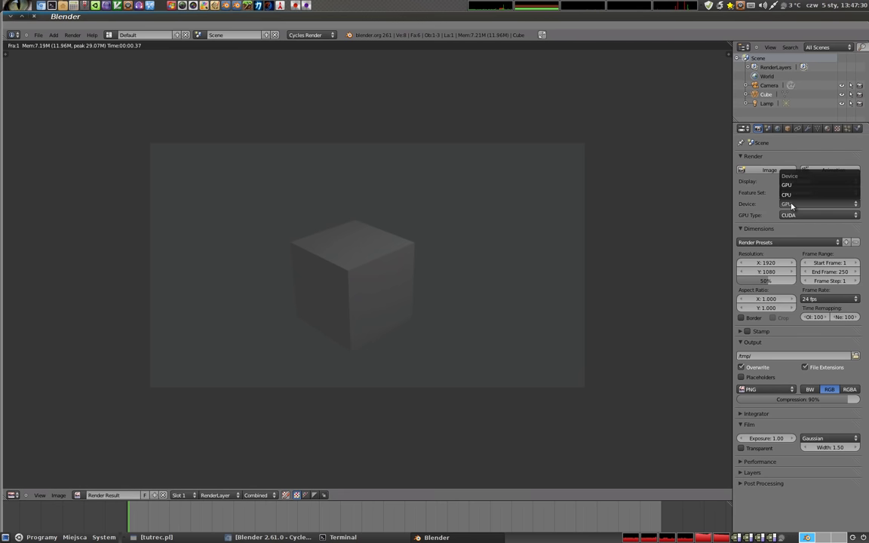
{"action": "left_click", "coordinate": [789, 215]}
{"action": "left_click", "coordinate": [801, 197]}
{"action": "key", "text": "F12"}
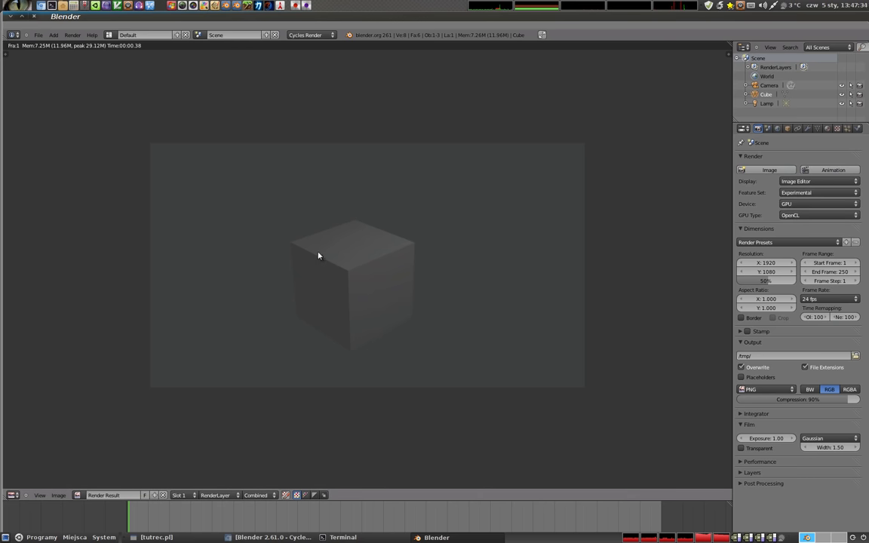
{"action": "key", "text": "ctrl+q"}
Confirm quitting Blender, return to the home folder and list its contents
{"action": "left_click", "coordinate": [319, 254]}
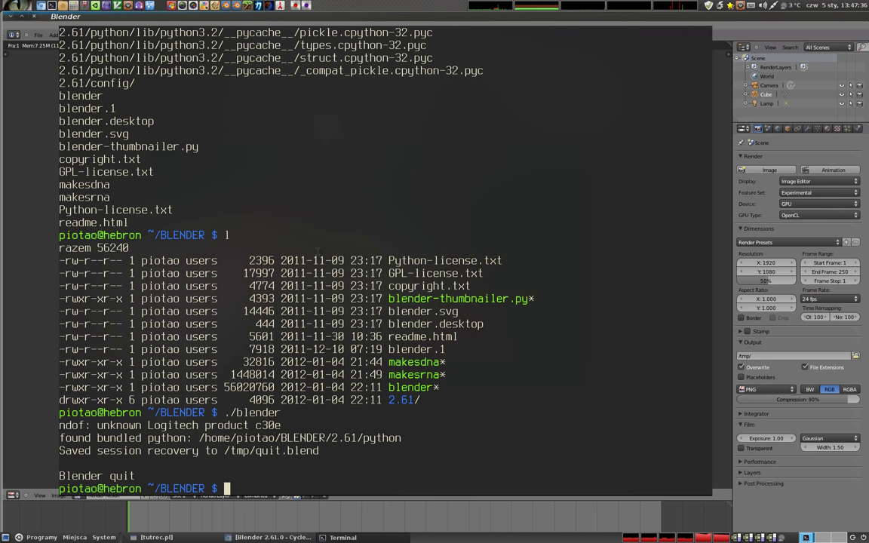
{"action": "type", "text": "cd .."}
{"action": "key", "text": "Return"}
{"action": "type", "text": "l"}
{"action": "key", "text": "Return"}
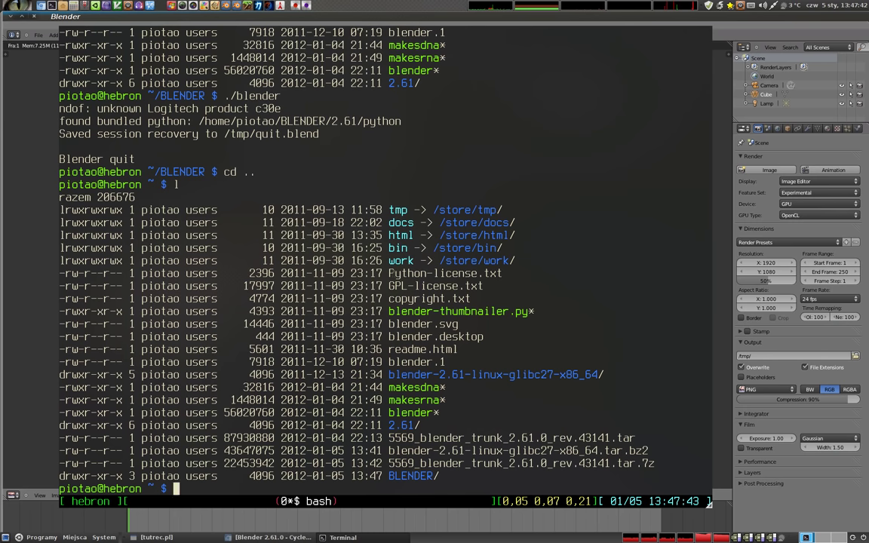
Close the terminal session with Ctrl+D and restore the tutrec.pl recorder window
{"action": "left_click_drag", "start_coordinate": [389, 274], "coordinate": [501, 273]}
{"action": "left_click_drag", "start_coordinate": [389, 286], "coordinate": [445, 286]}
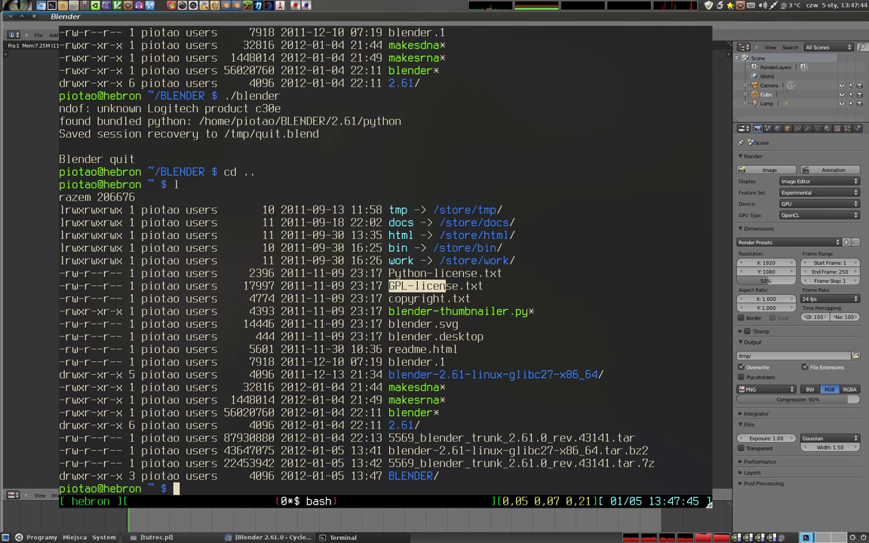
{"action": "left_click_drag", "start_coordinate": [388, 209], "coordinate": [410, 261]}
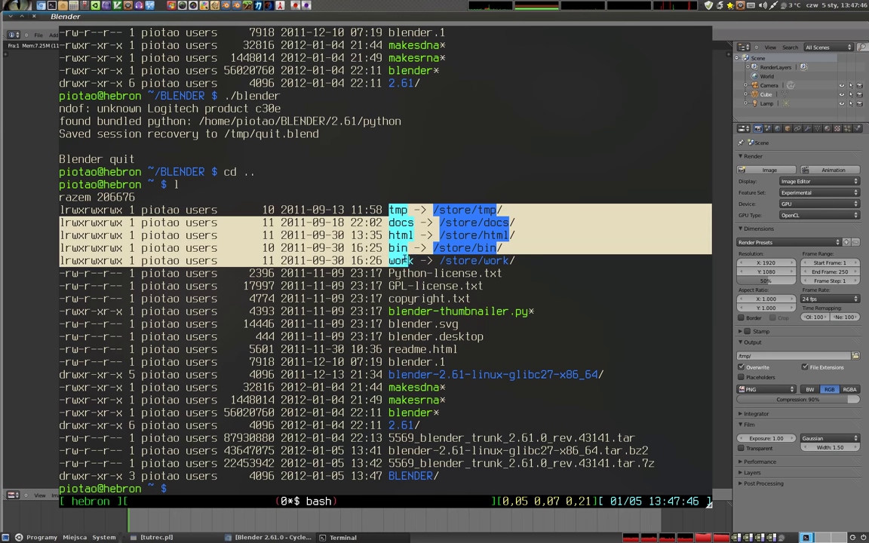
{"action": "left_click", "coordinate": [626, 450]}
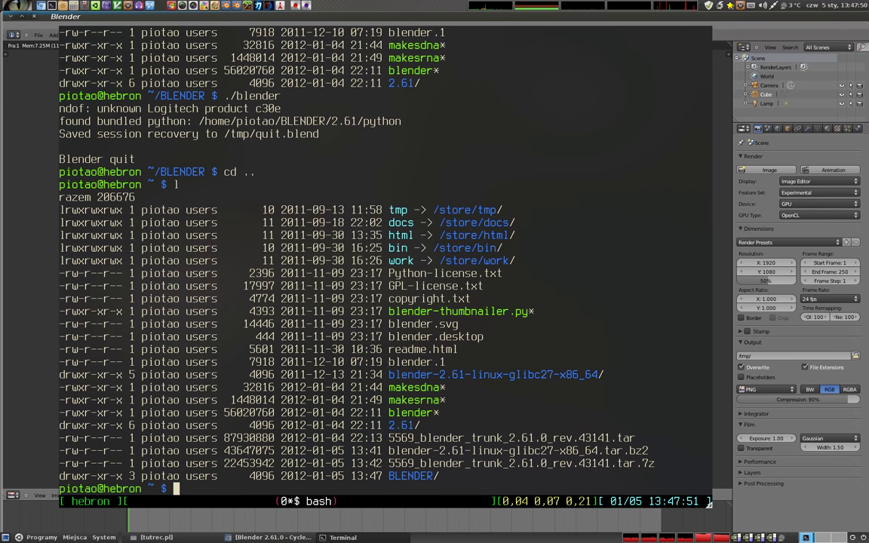
{"action": "key", "text": "ctrl+d"}
{"action": "left_click", "coordinate": [156, 538]}
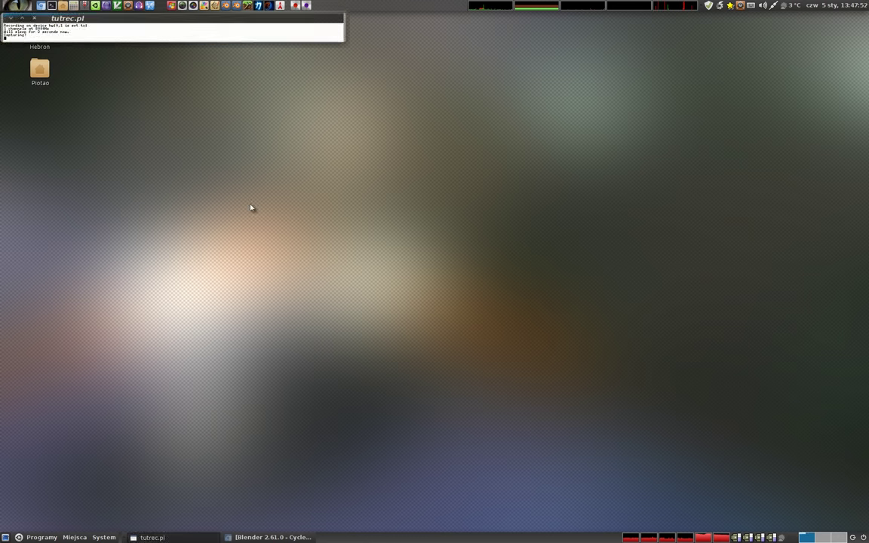